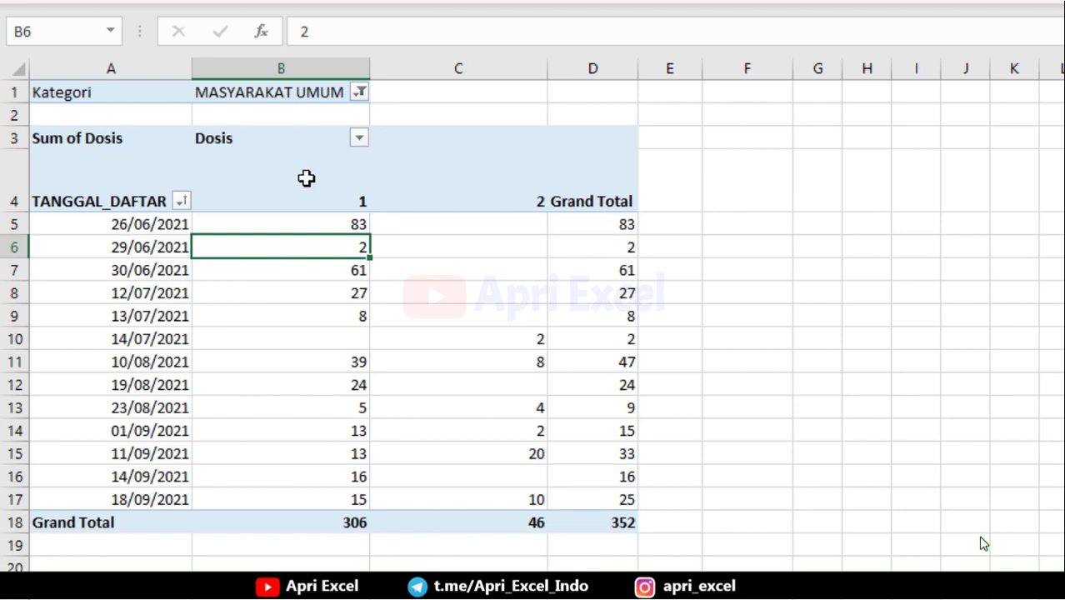
- Filter the pivot's Kategori field to REMAJA
left_click(305, 188)
left_click(472, 200)
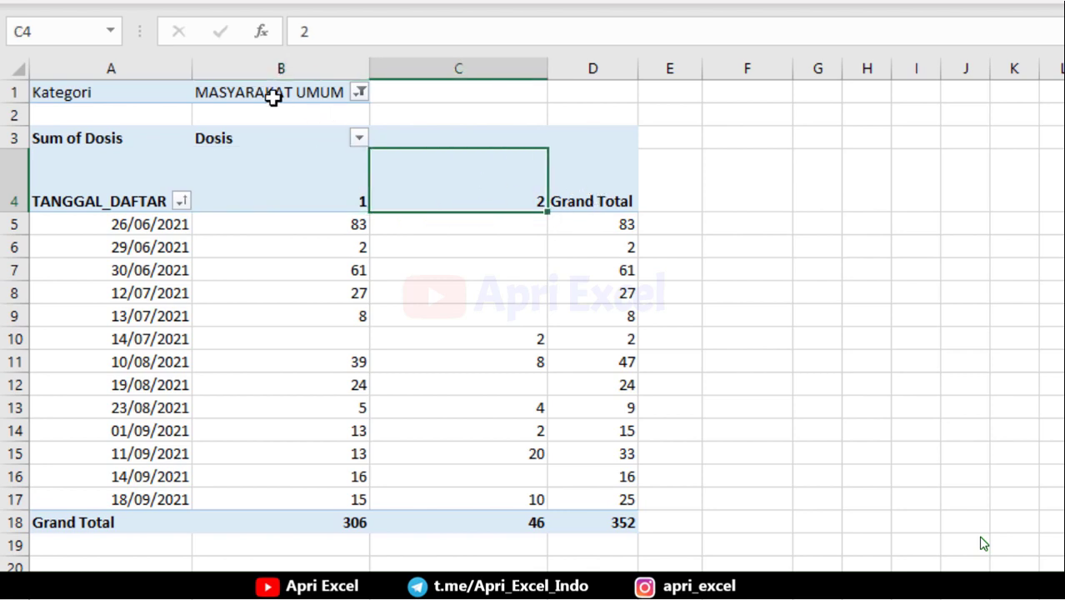
left_click(359, 93)
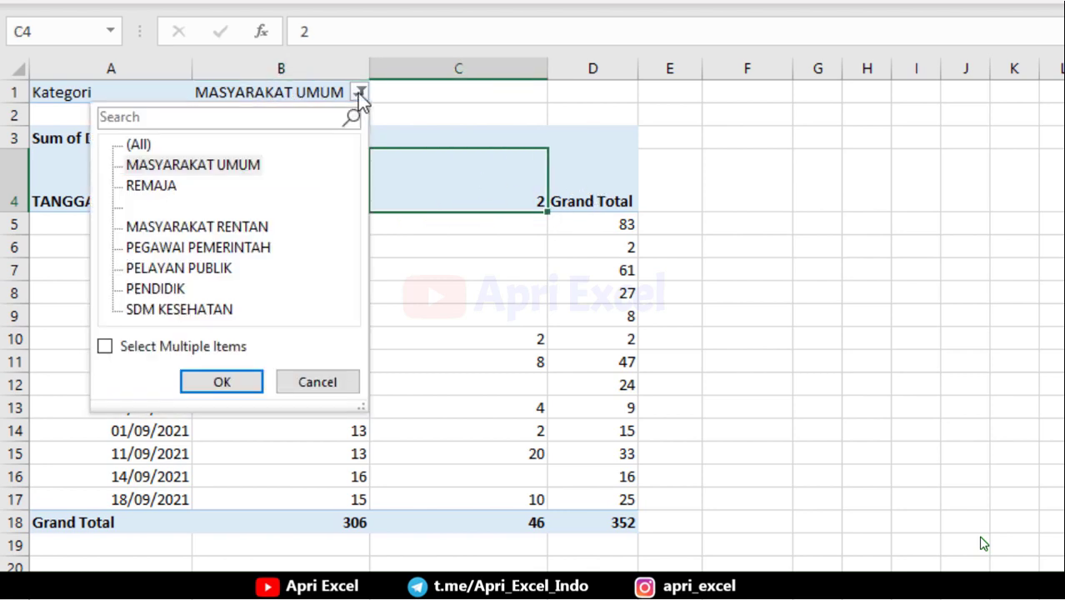
left_click(148, 185)
left_click(252, 376)
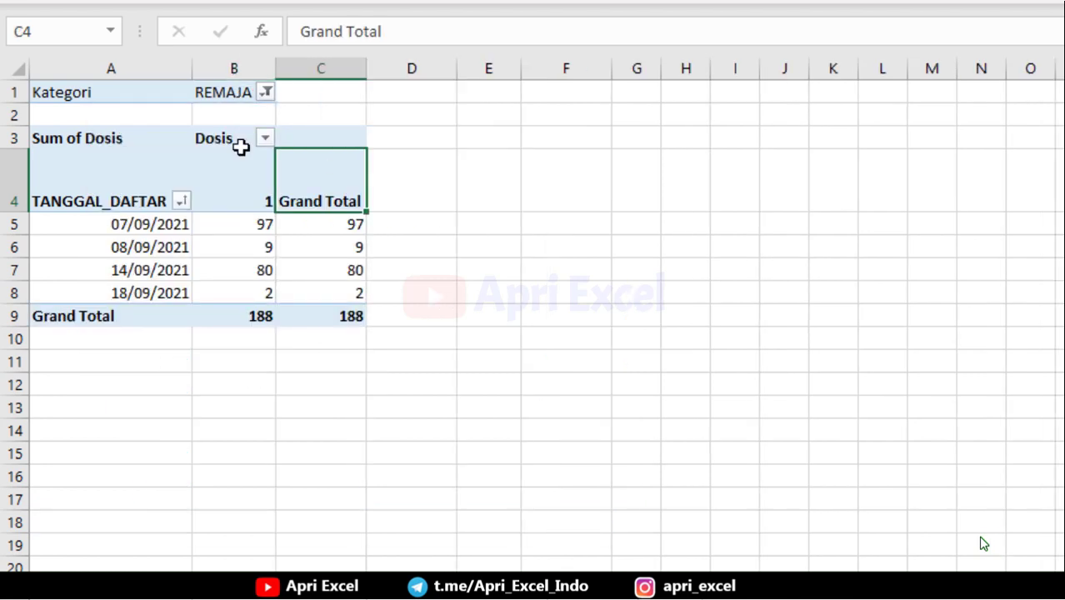
- Switch the Kategori filter to PELAYAN PUBLIK, then to SDM KESEHATAN
left_click(265, 92)
left_click(92, 268)
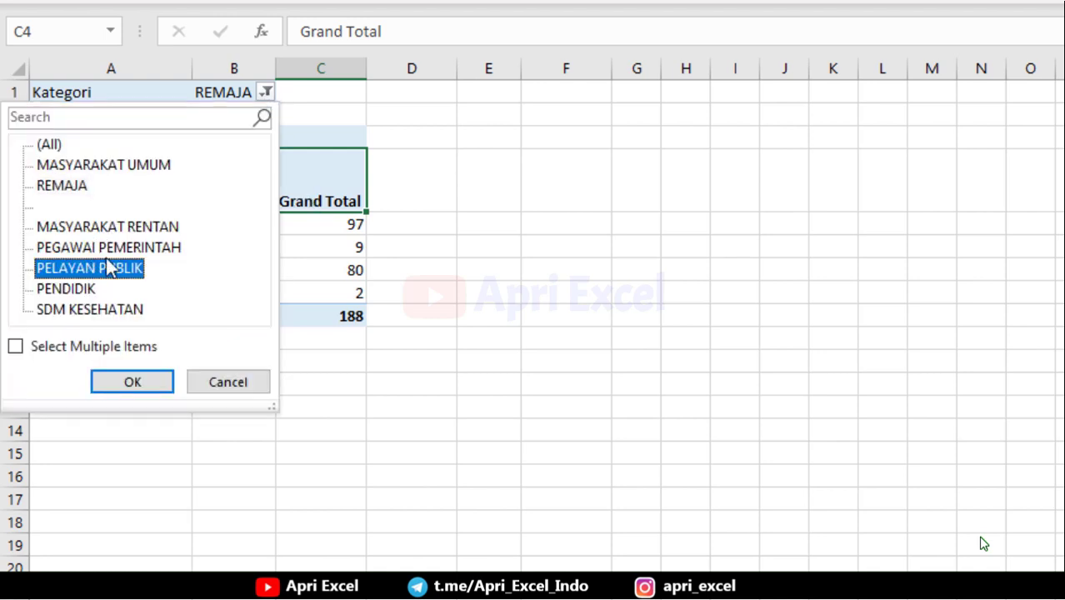
left_click(152, 385)
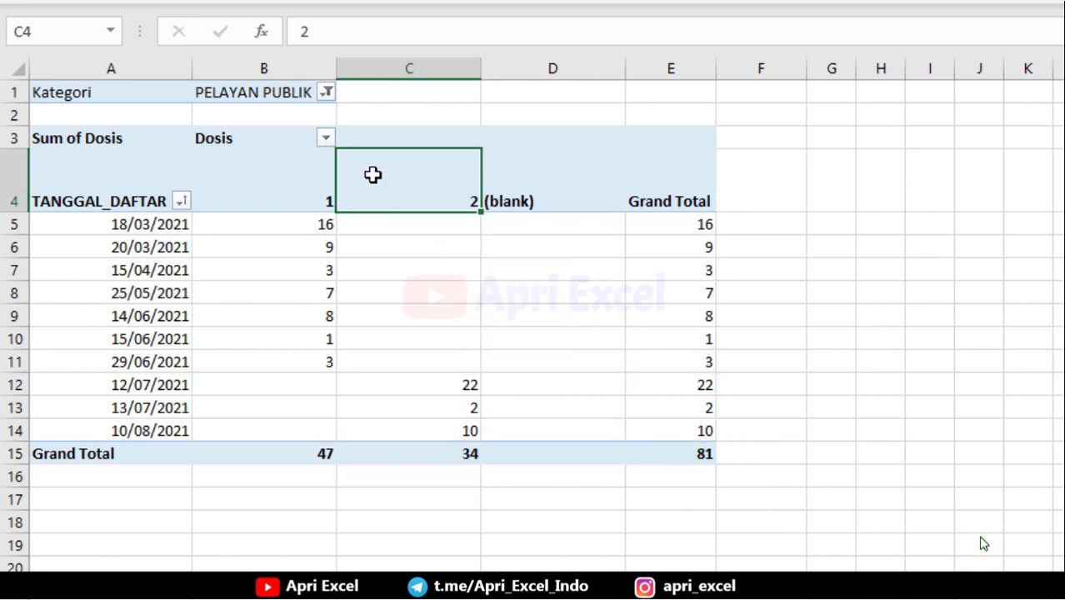
left_click(326, 94)
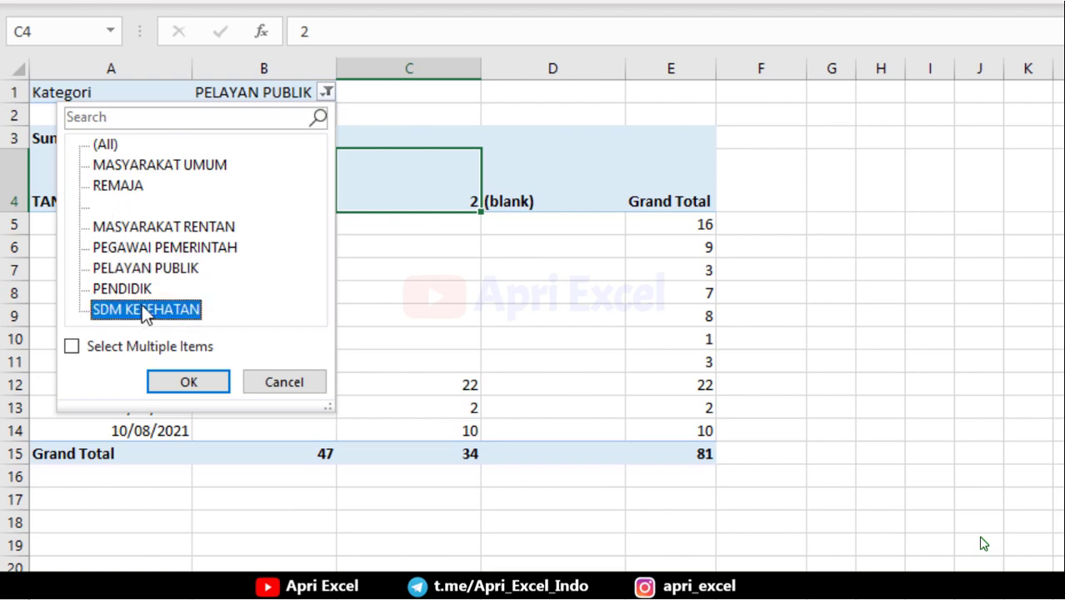
left_click(147, 309)
left_click(185, 383)
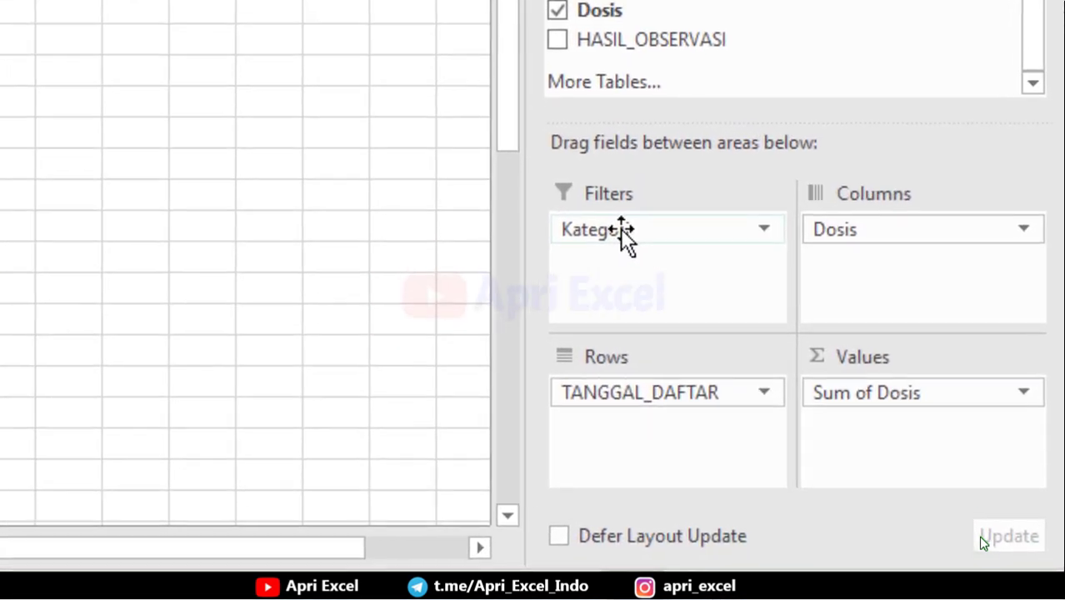
- Move Kategori from Filters to the top of Rows, above TANGGAL_DAFTAR
left_click_drag(834, 390, 842, 453)
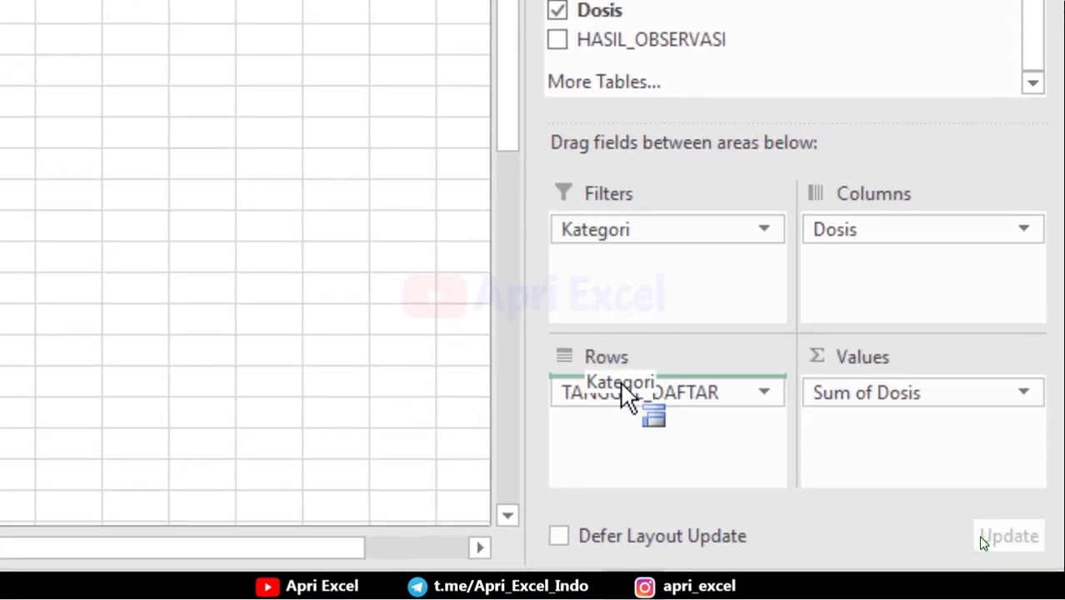
left_click_drag(620, 357, 621, 383)
mouse_move(667, 429)
left_mouse_down()
mouse_move(621, 437)
mouse_move(398, 346)
left_mouse_up()
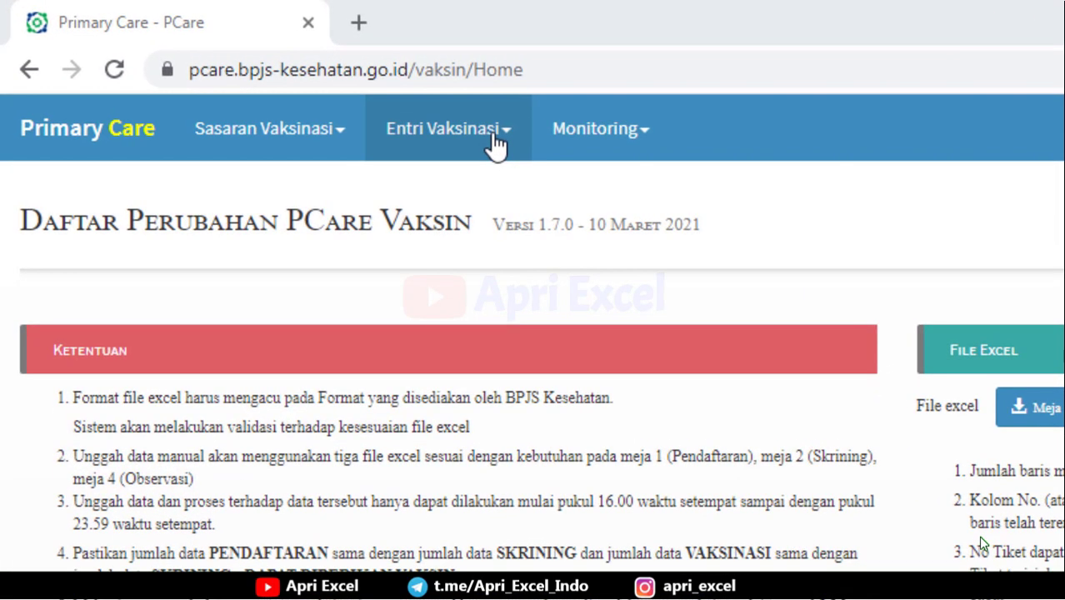
- On the Entri Vaksinasi Pencatatan page, set Tanggal Entri Data to 22-09-2021
left_click(489, 144)
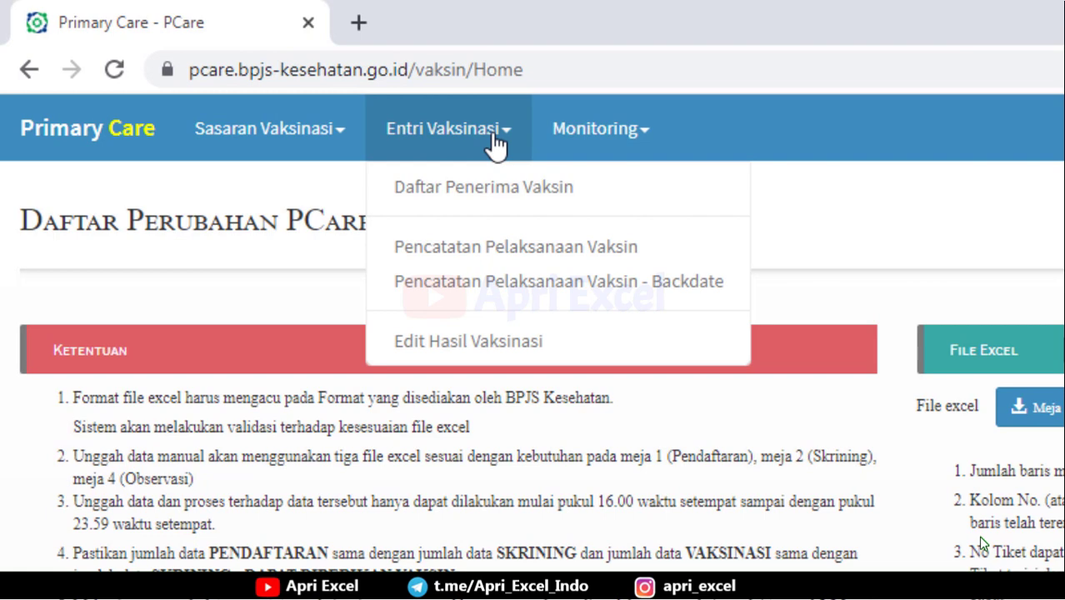
left_click(480, 342)
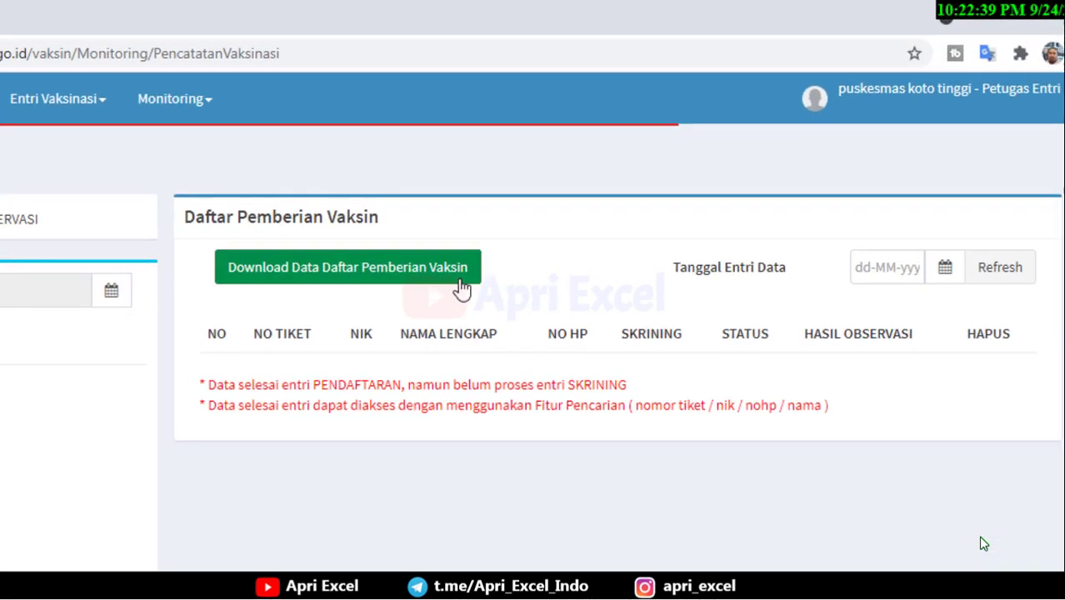
left_click(846, 258)
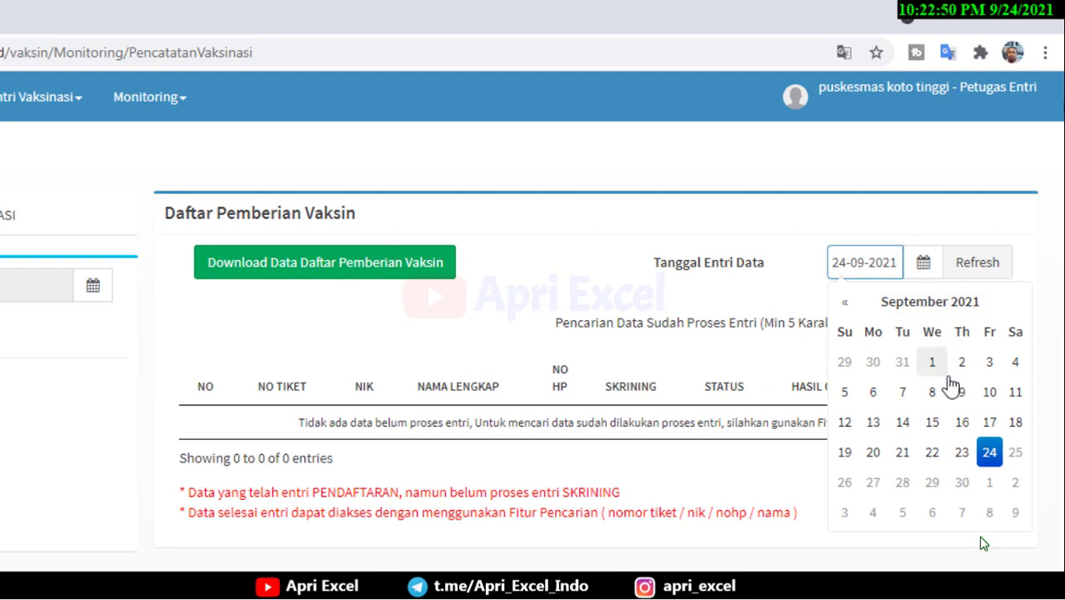
left_click(933, 452)
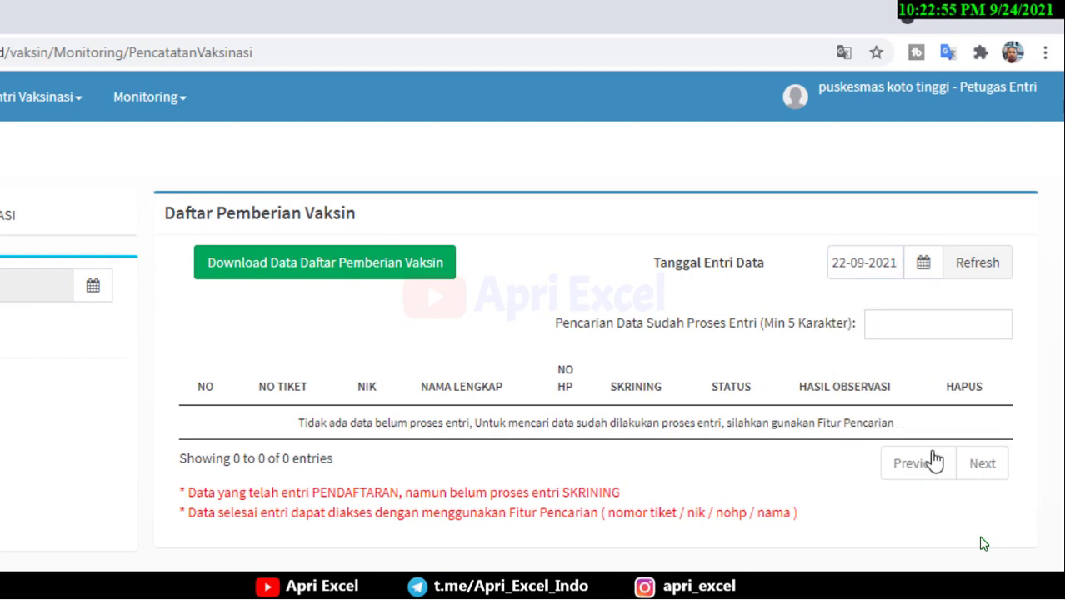
- Download the vaccination list as a password-protected xlsx and open the file
left_click(249, 265)
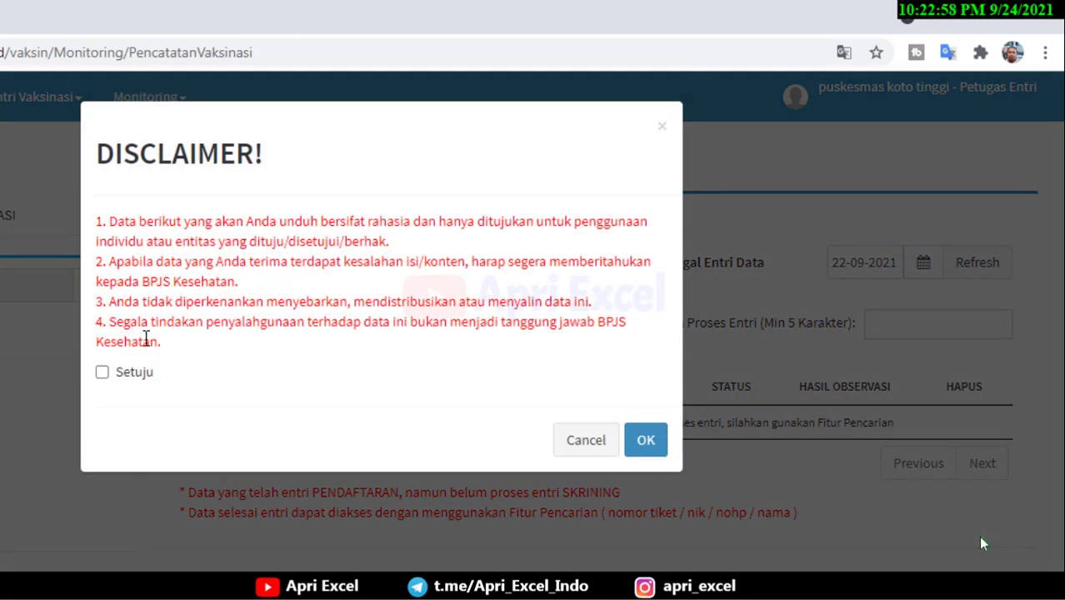
left_click(647, 442)
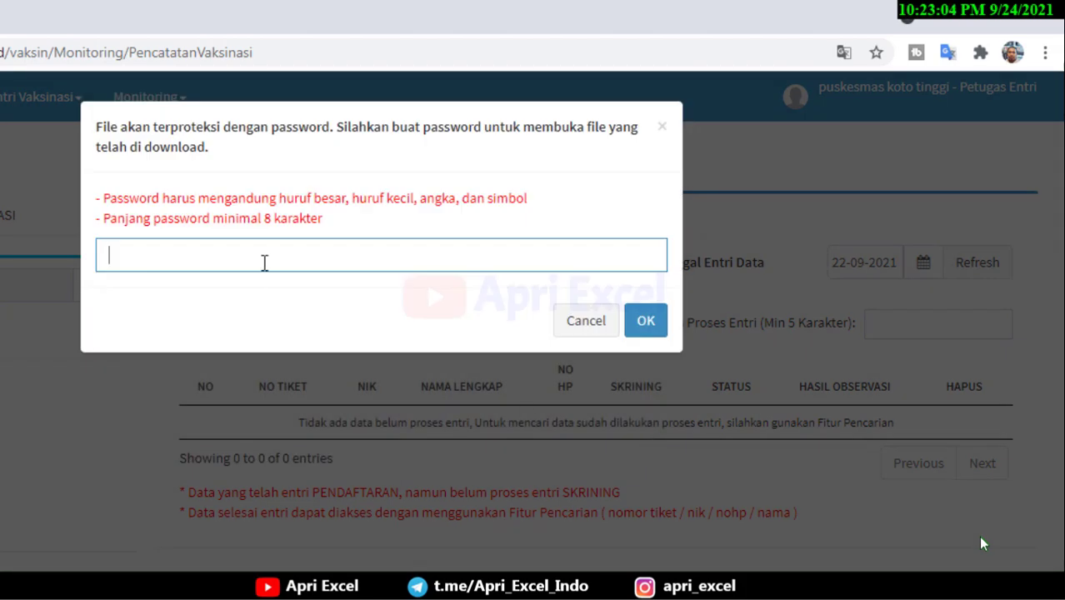
key("Return")
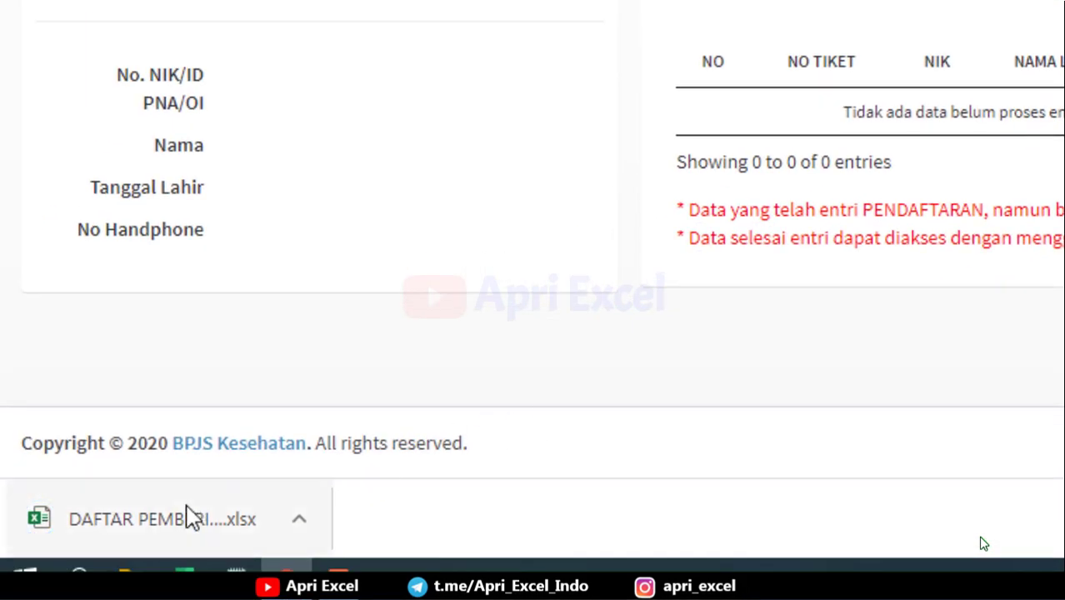
left_click(186, 516)
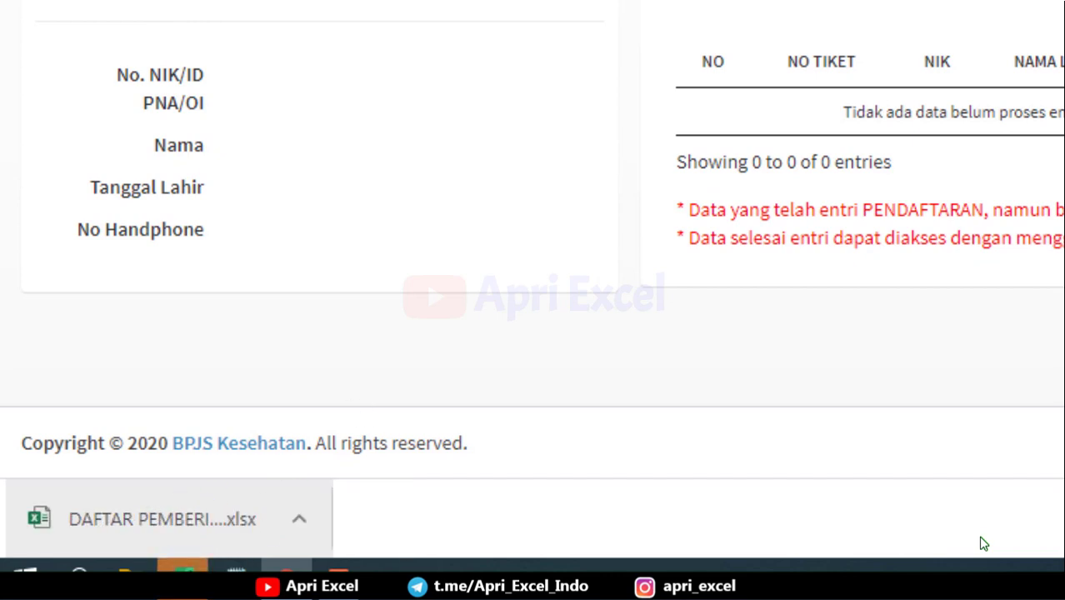
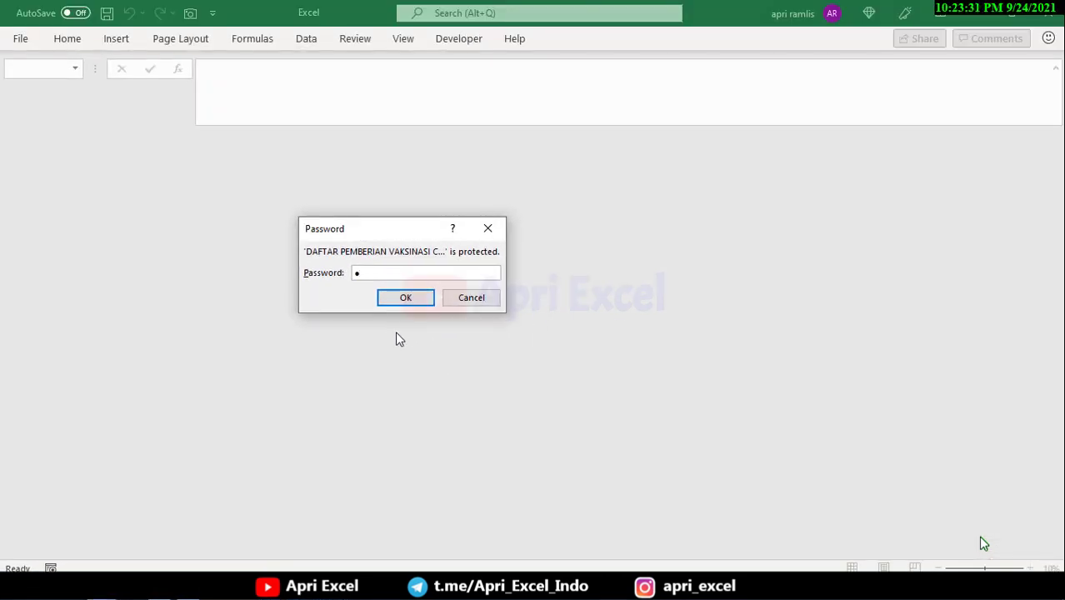
- Open the downloaded workbook with its password and enable editing
key("Return")
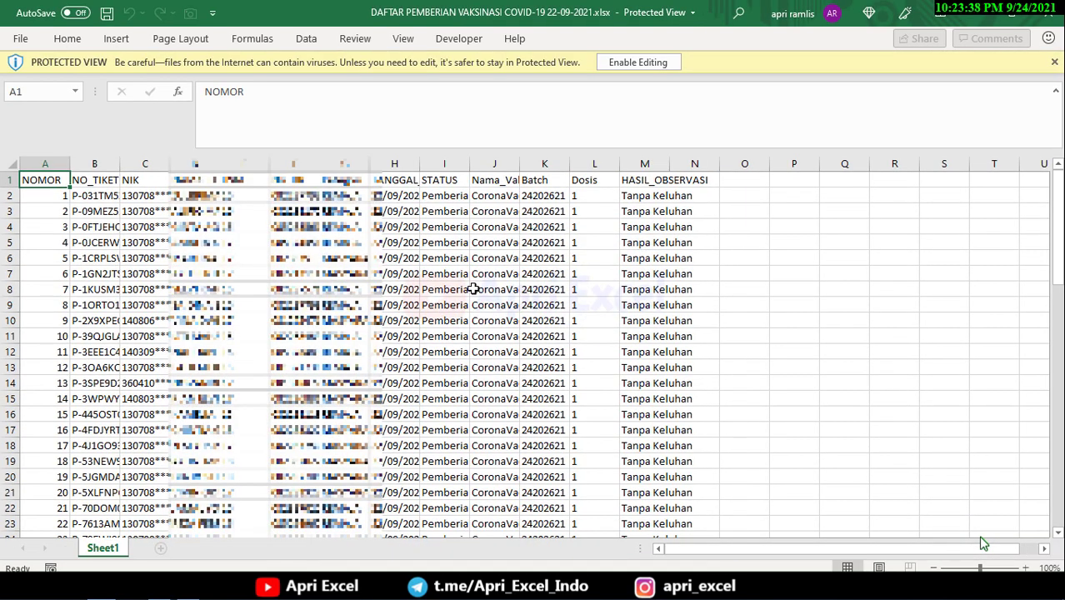
left_click(638, 65)
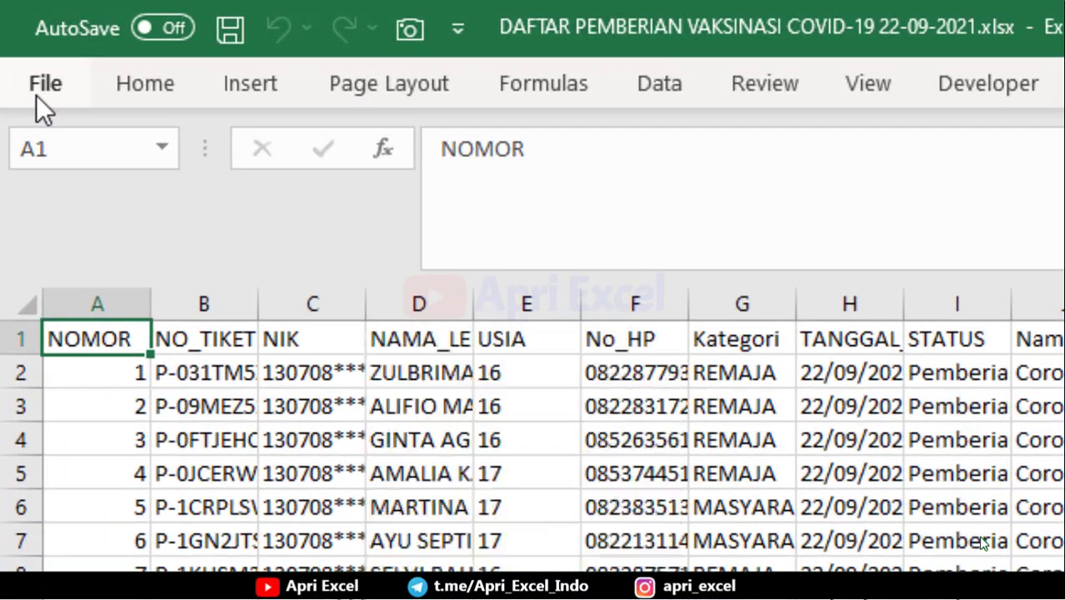
- Clear the workbook's Encrypt with Password setting so it opens without a password
left_click(41, 88)
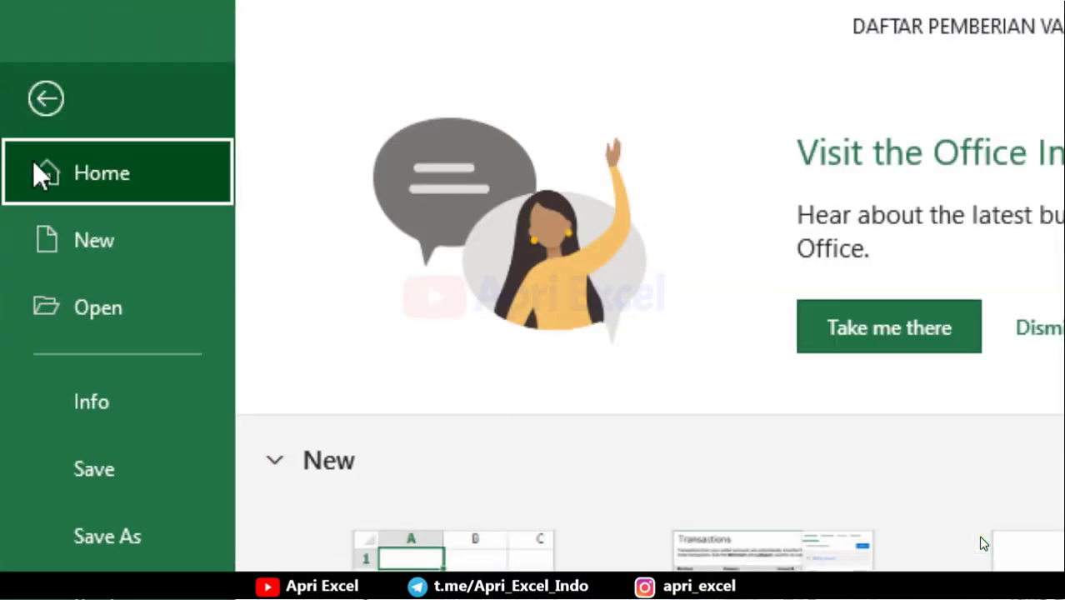
left_click(105, 394)
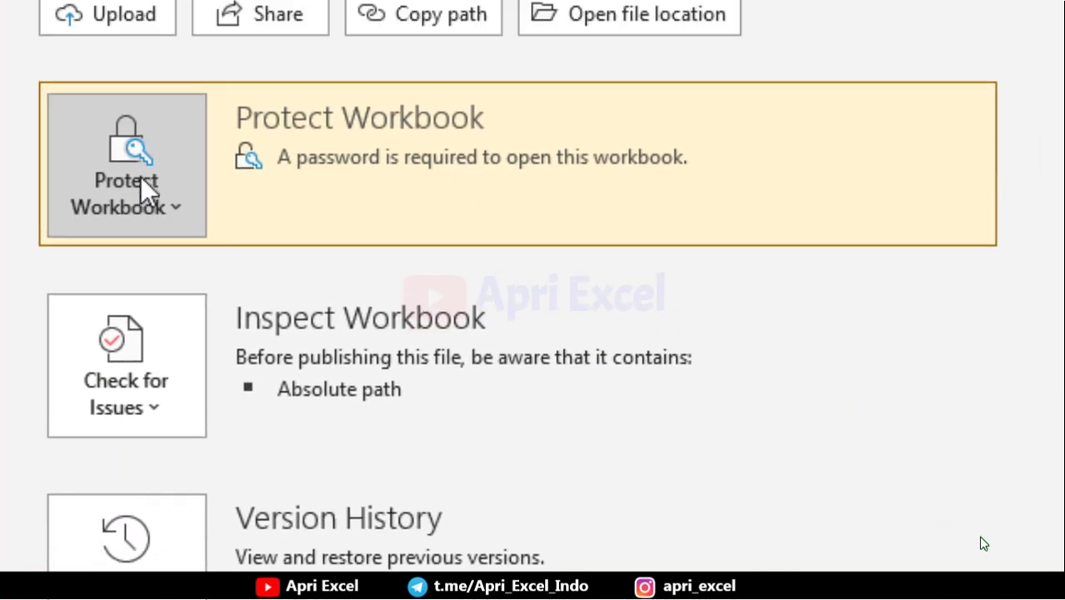
left_click(198, 237)
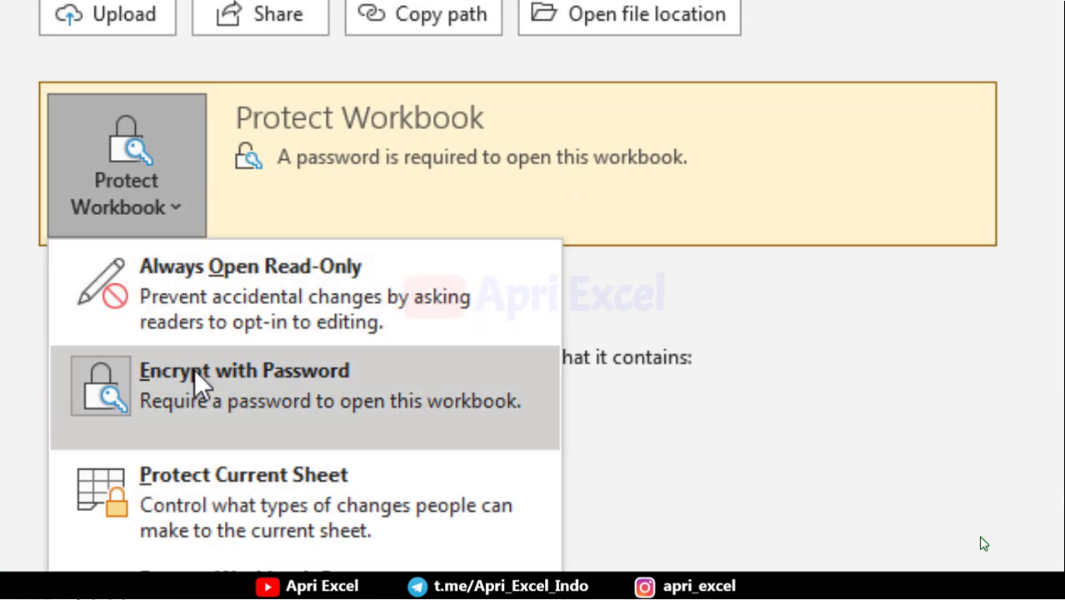
left_click(196, 373)
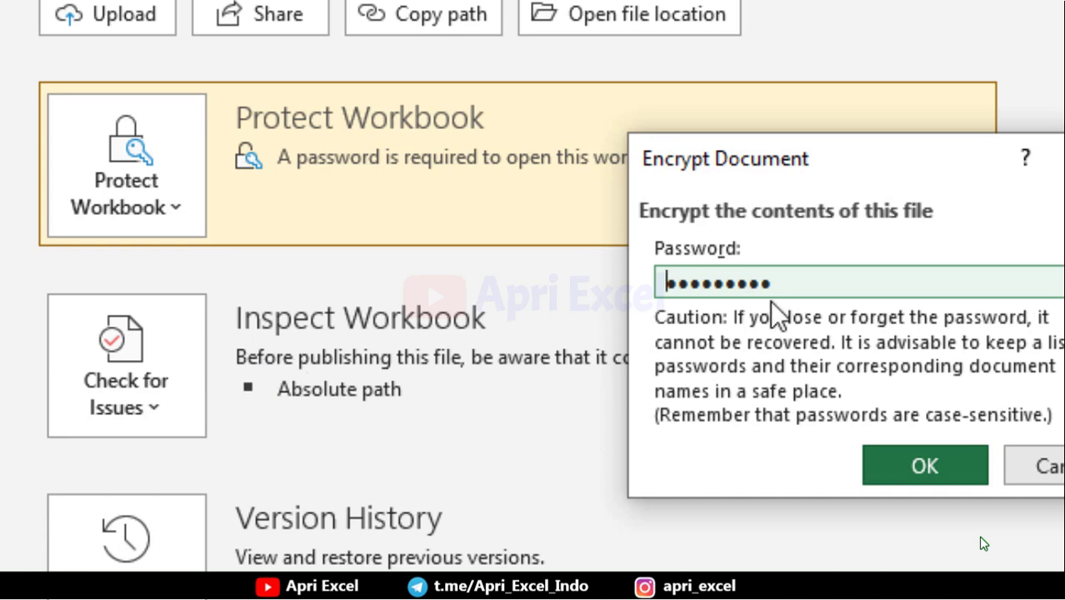
left_click_drag(811, 288, 463, 267)
key("BackSpace")
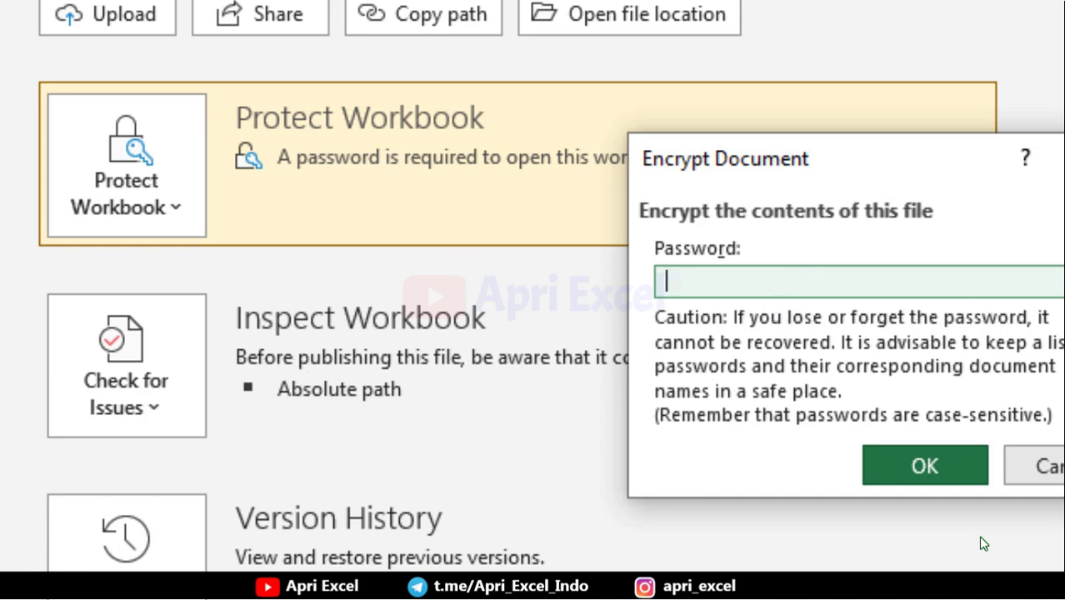
left_click(948, 458)
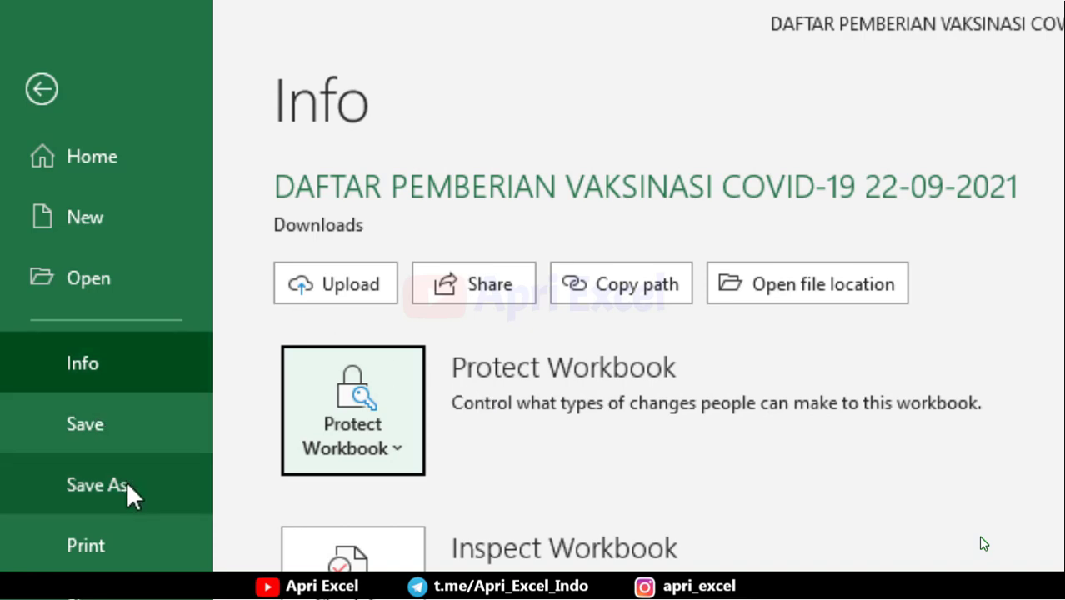
- In Save As, create a new folder Rekap Semua Vaksin on New Volume (D:)
left_click(126, 481)
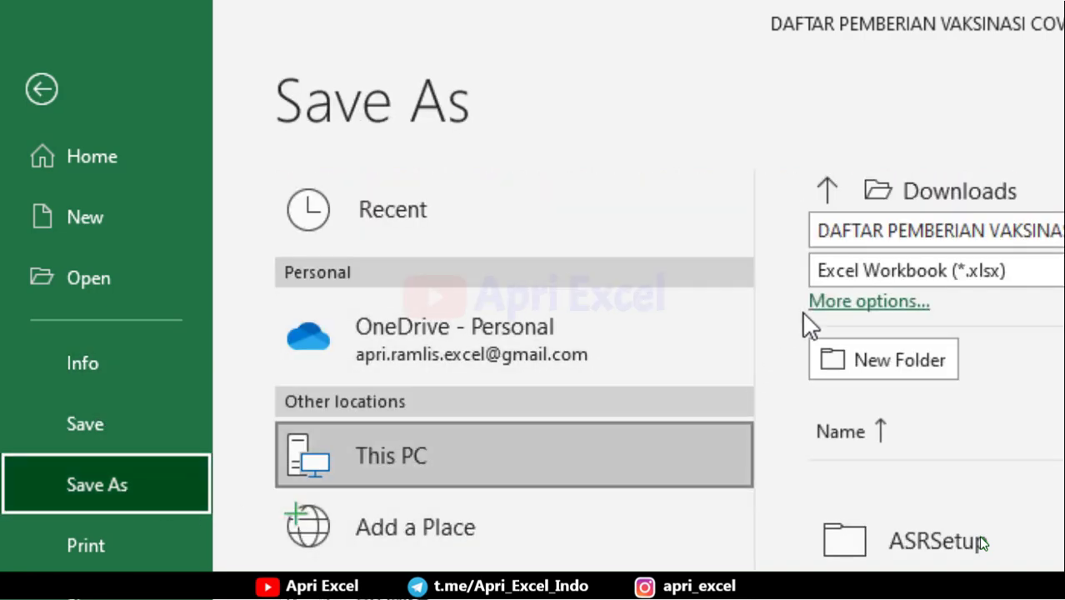
left_click(833, 302)
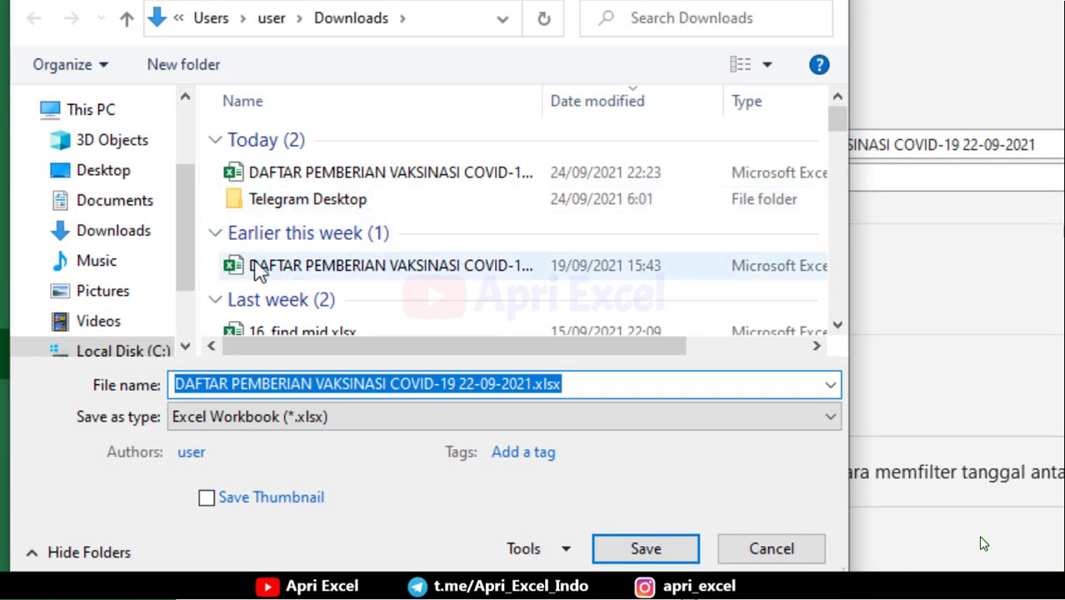
left_click_drag(185, 221, 185, 267)
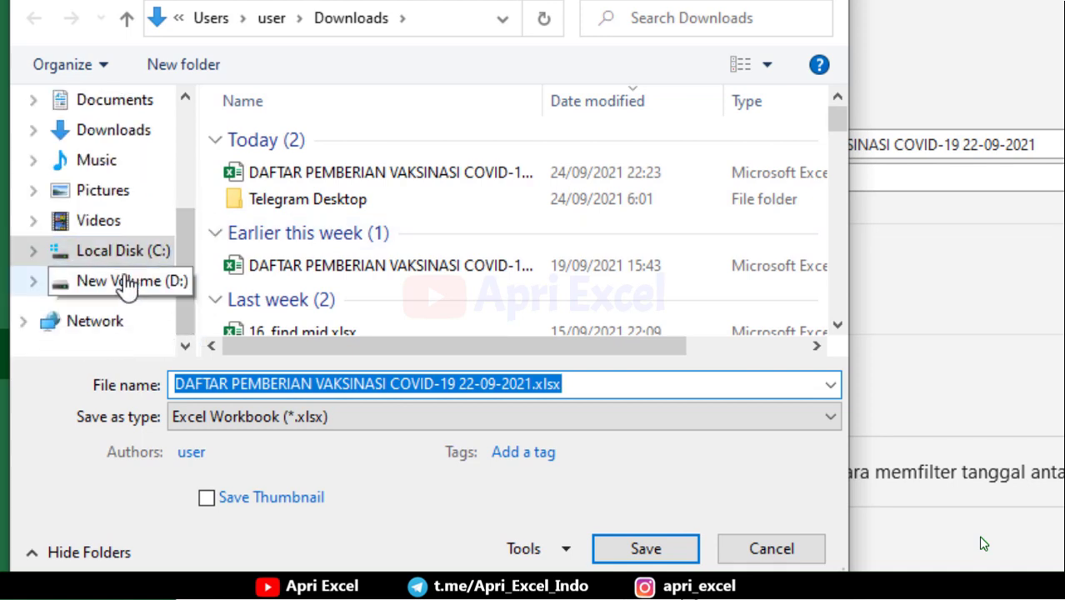
left_click(126, 281)
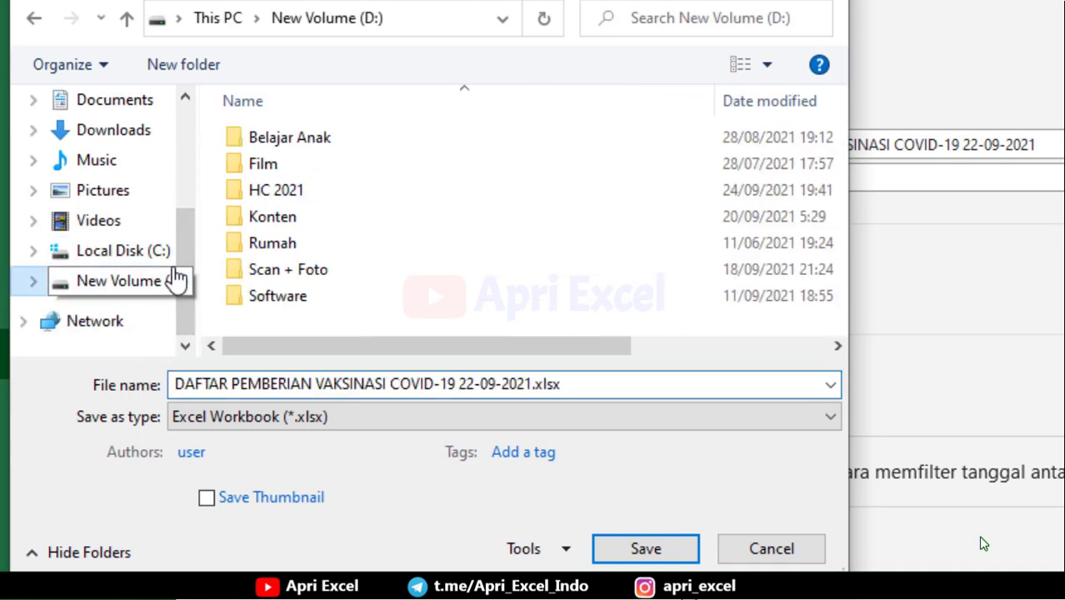
right_click(286, 317)
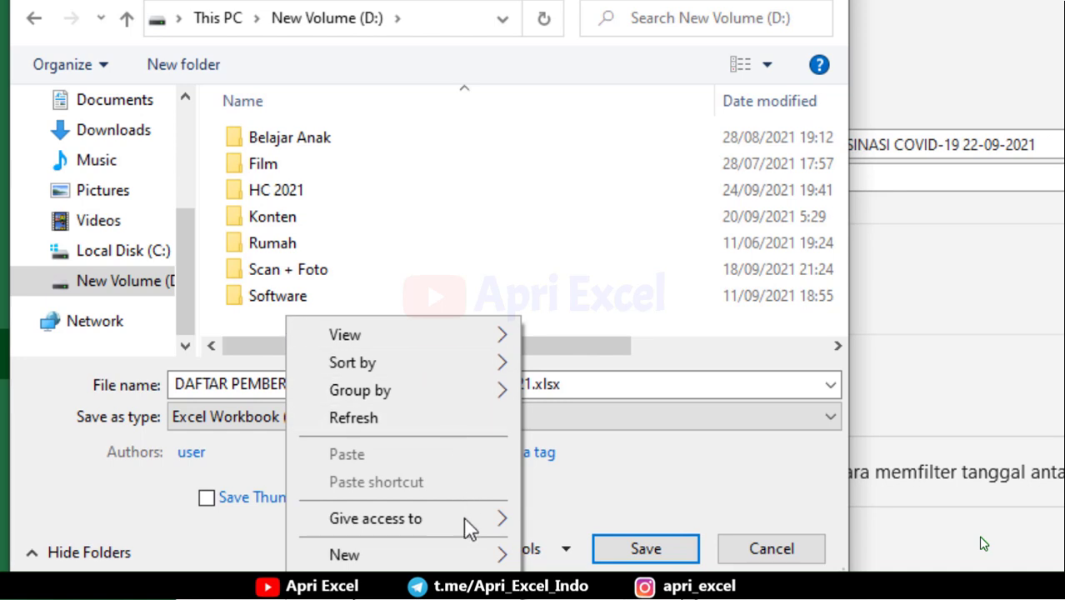
left_click(545, 555)
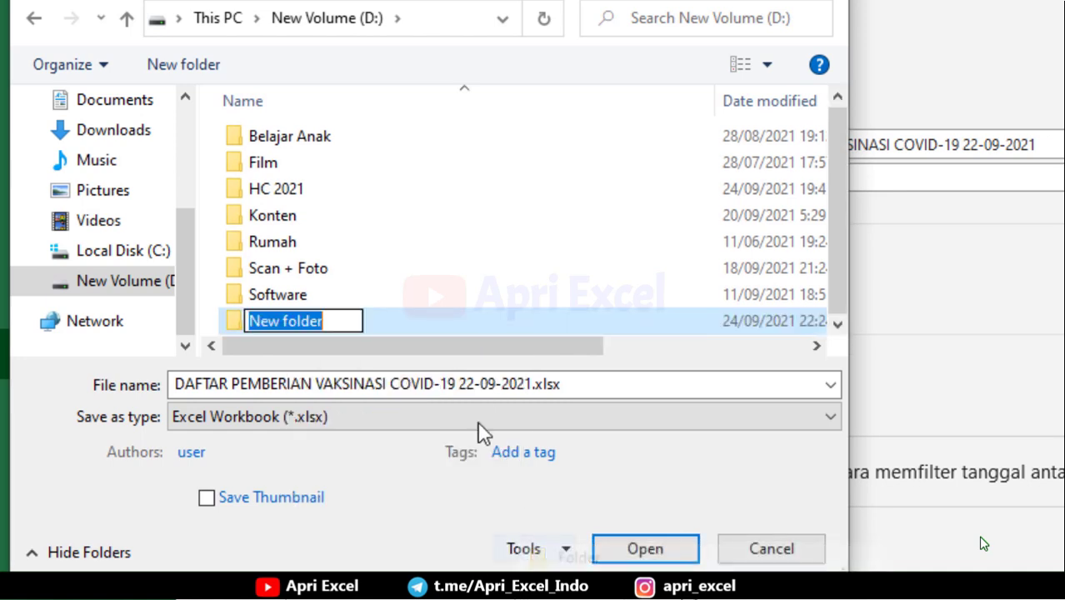
type("Rekap Semua Vaksin")
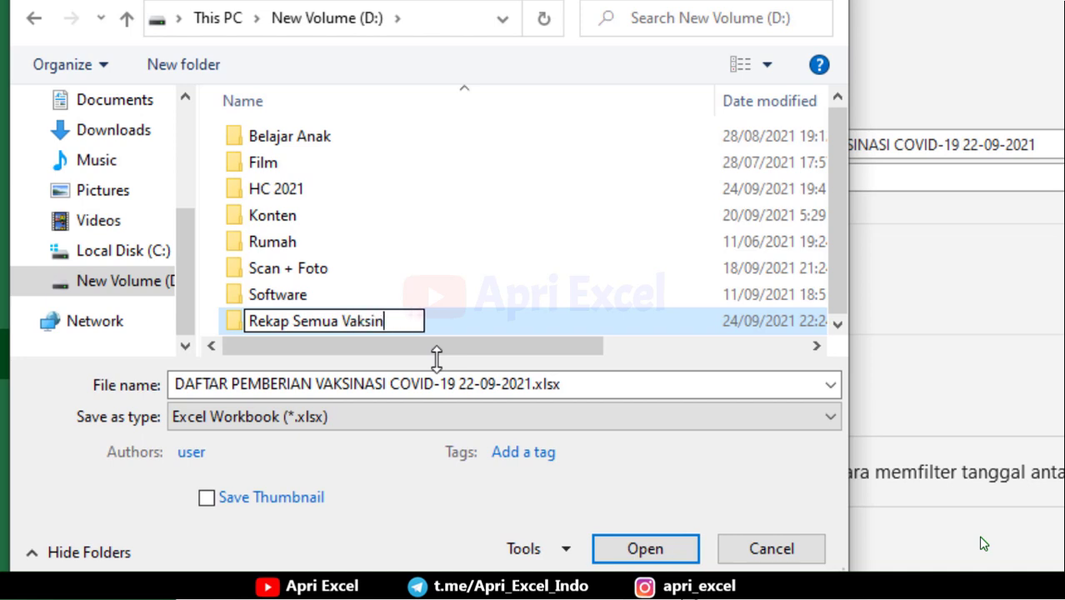
left_click(461, 294)
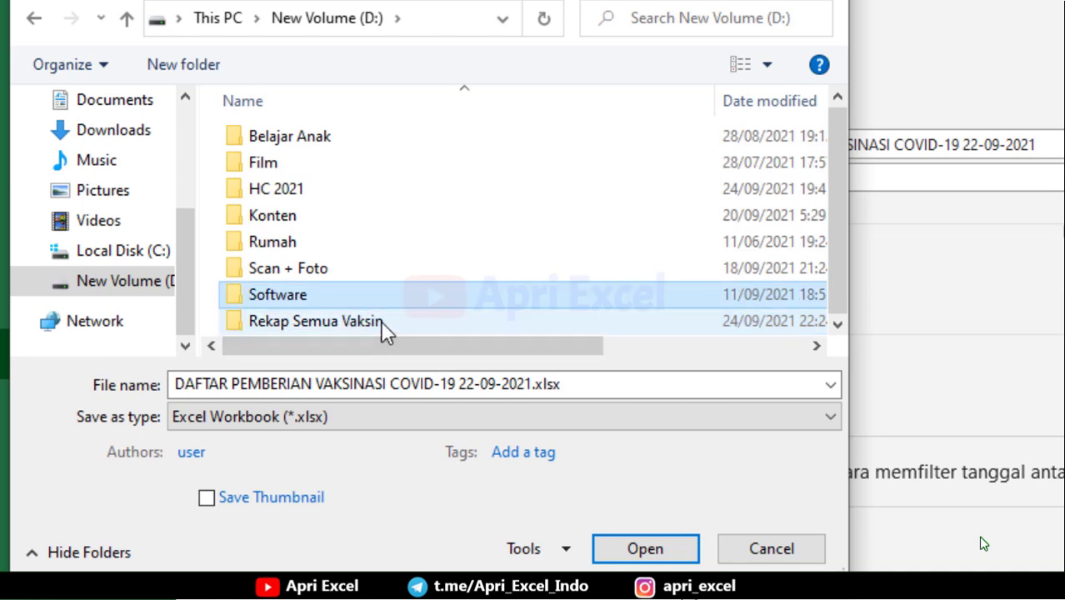
- Save the workbook inside Rekap Semua Vaksin and close Excel
double_click(383, 322)
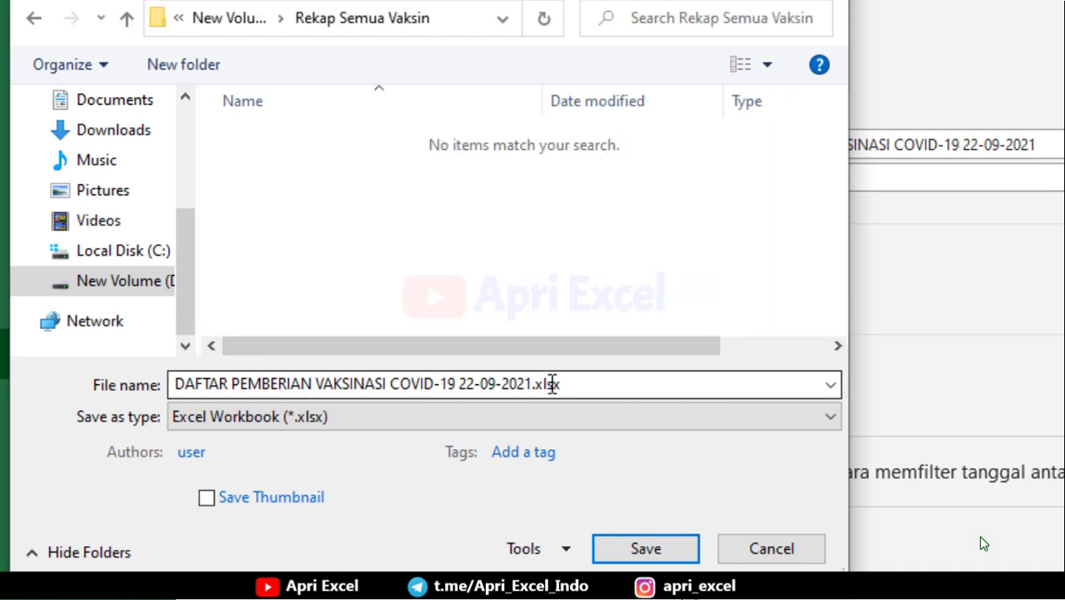
left_click(647, 554)
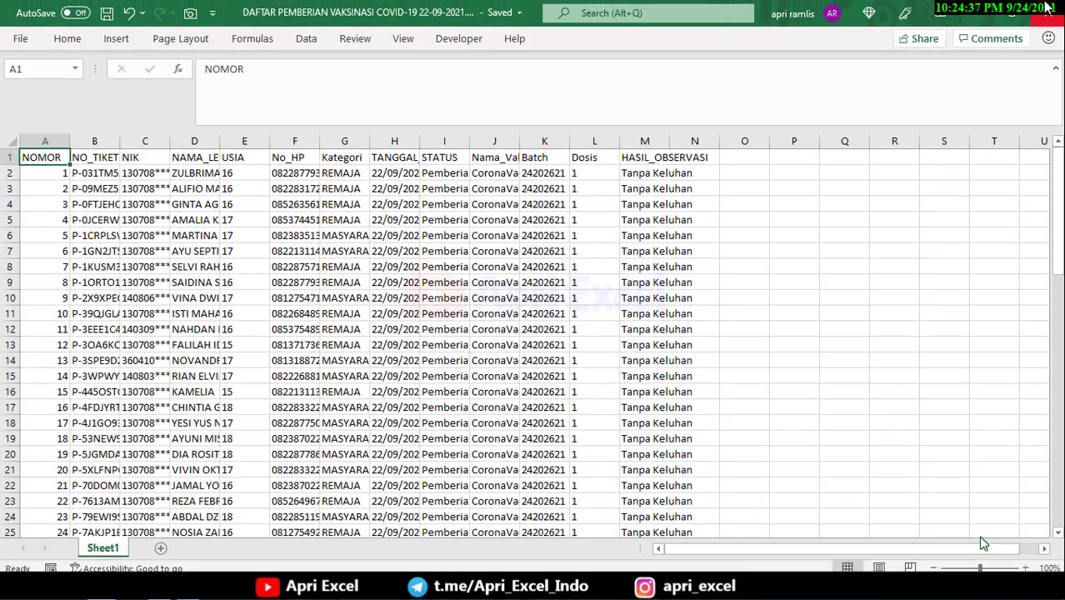
left_click(1049, 8)
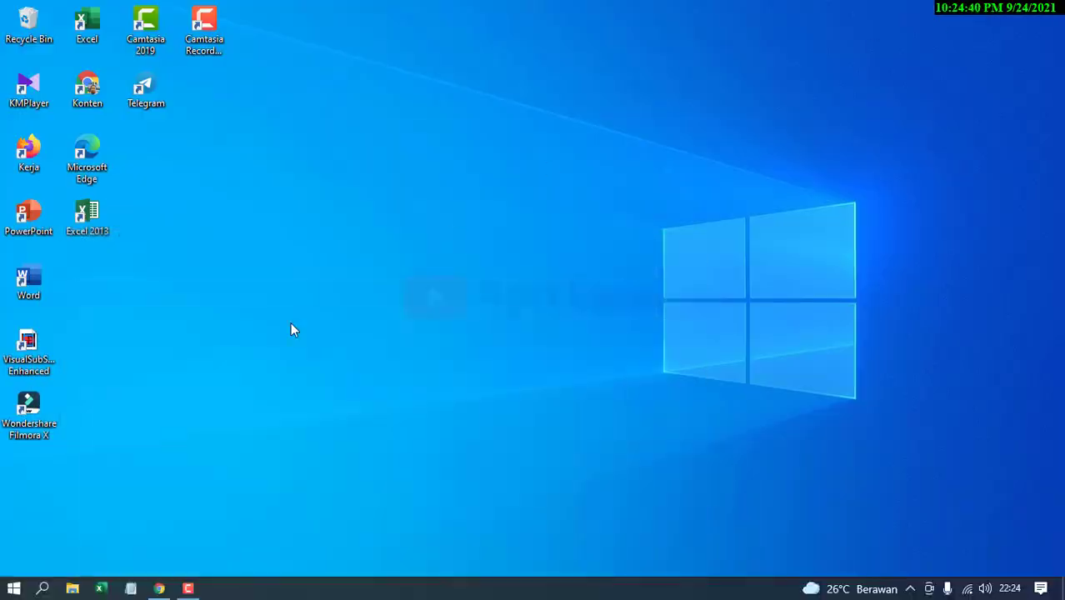
- Create a new Excel worksheet named Master Rekap.xlsx on New Volume (D:) in File Explorer
left_click(73, 588)
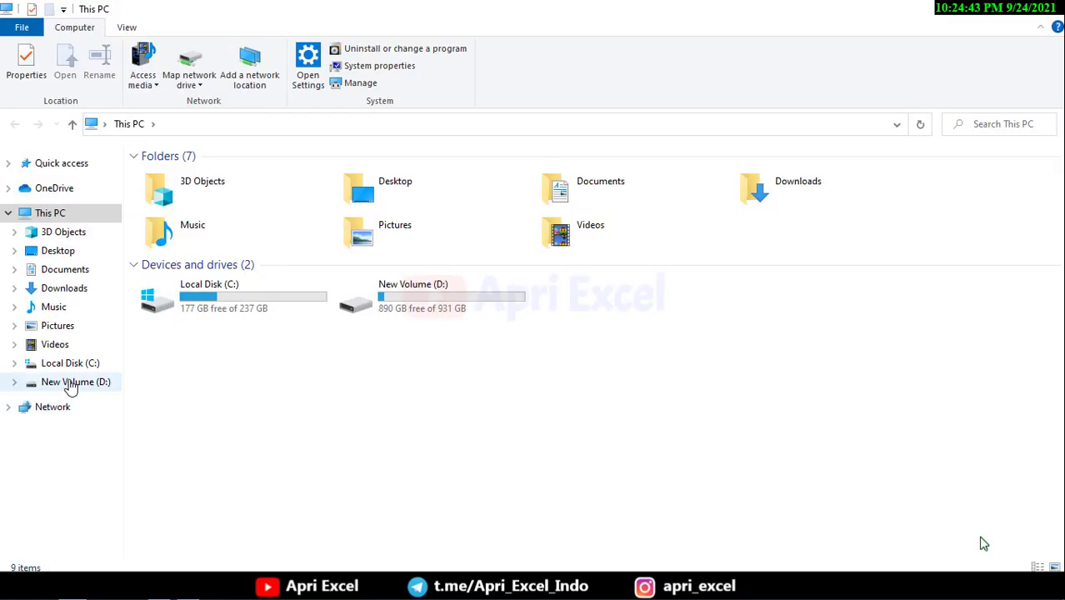
left_click(71, 383)
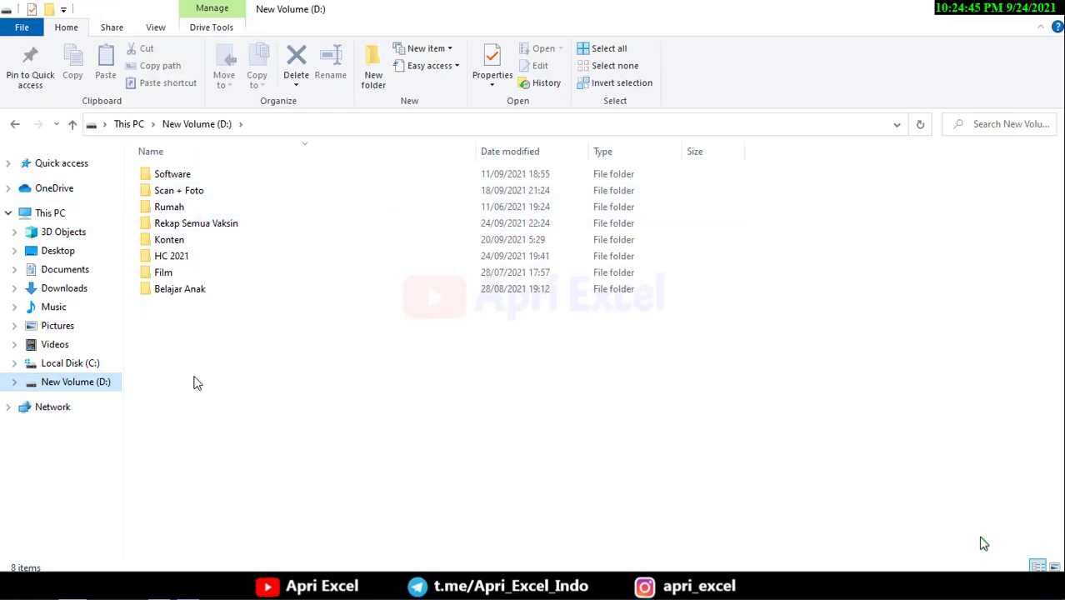
right_click(199, 355)
mouse_move(500, 490)
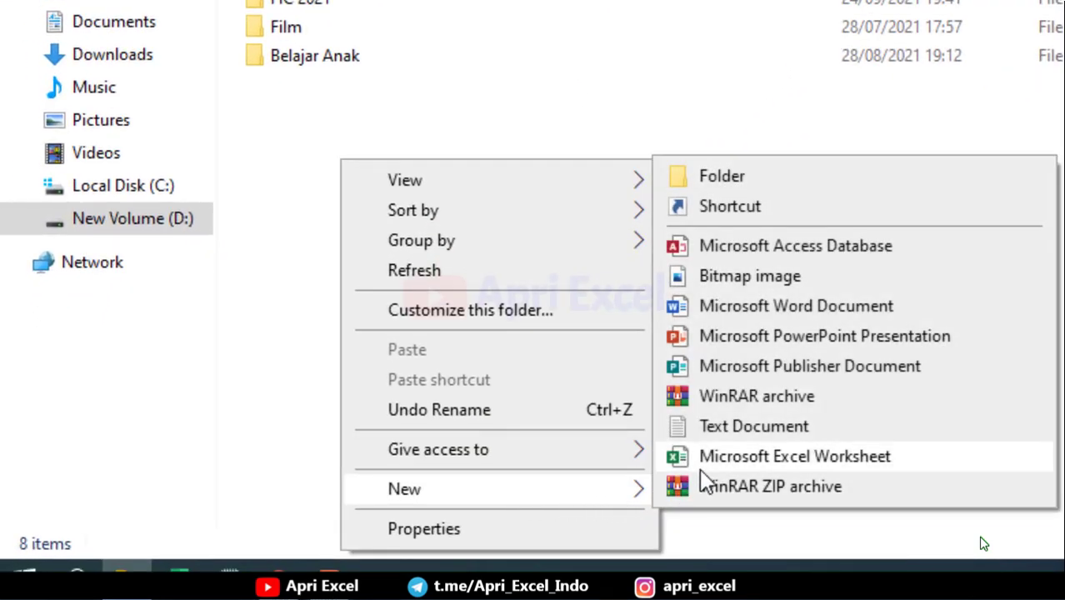
left_click(706, 456)
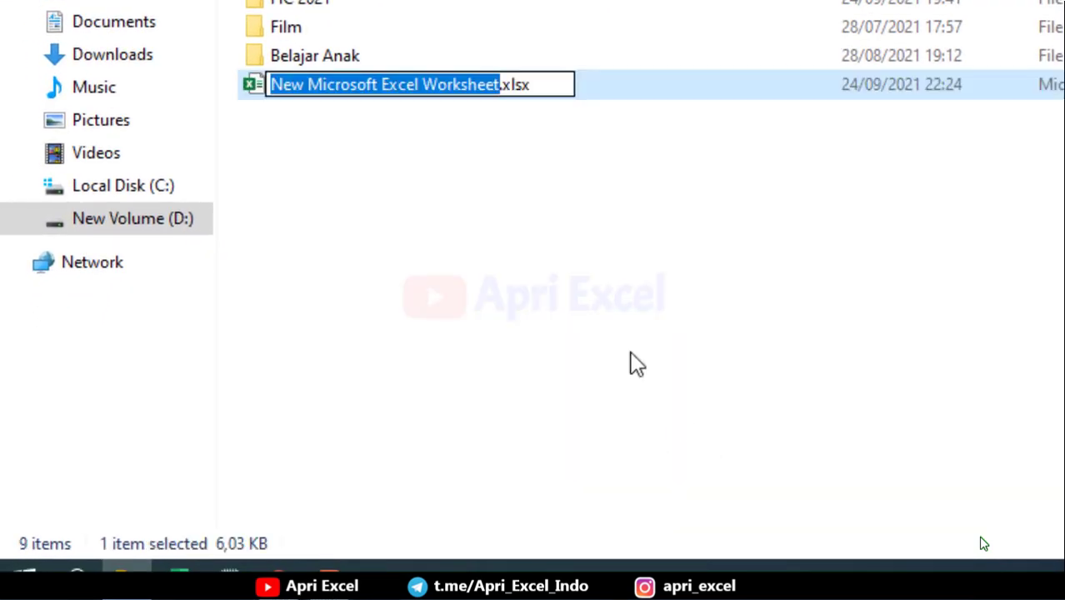
type("Master R")
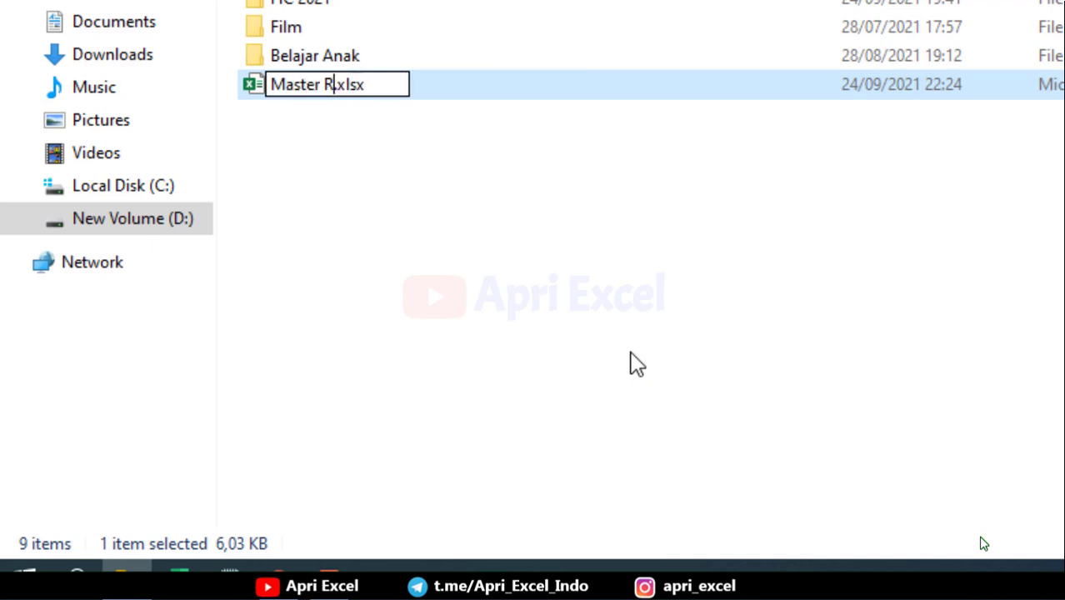
type("ekap")
left_click(630, 365)
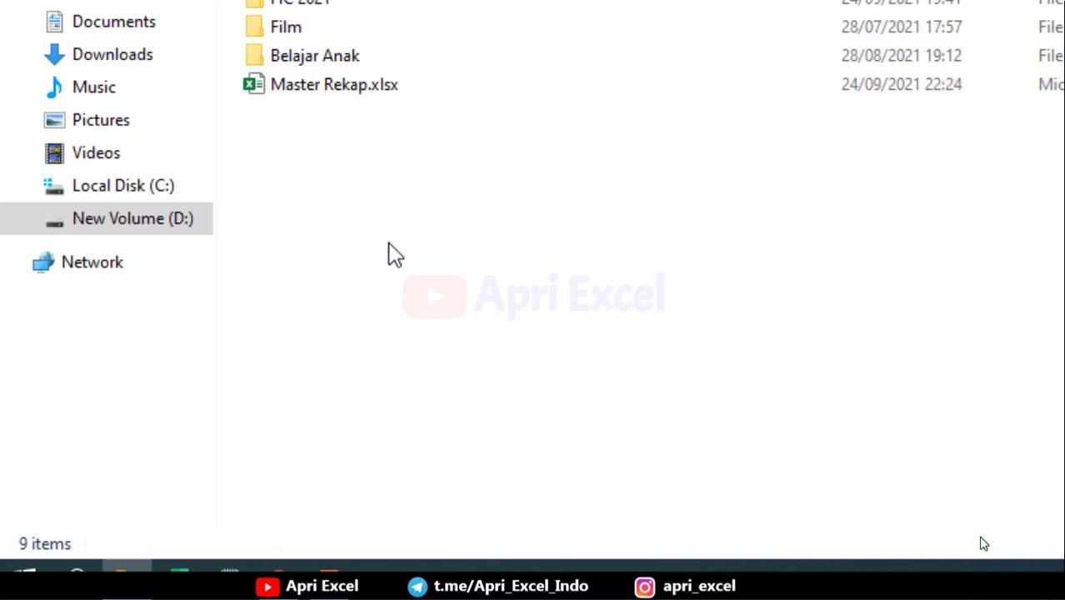
- Open Master Rekap.xlsx and show the Data > Get Data > From File options
double_click(396, 82)
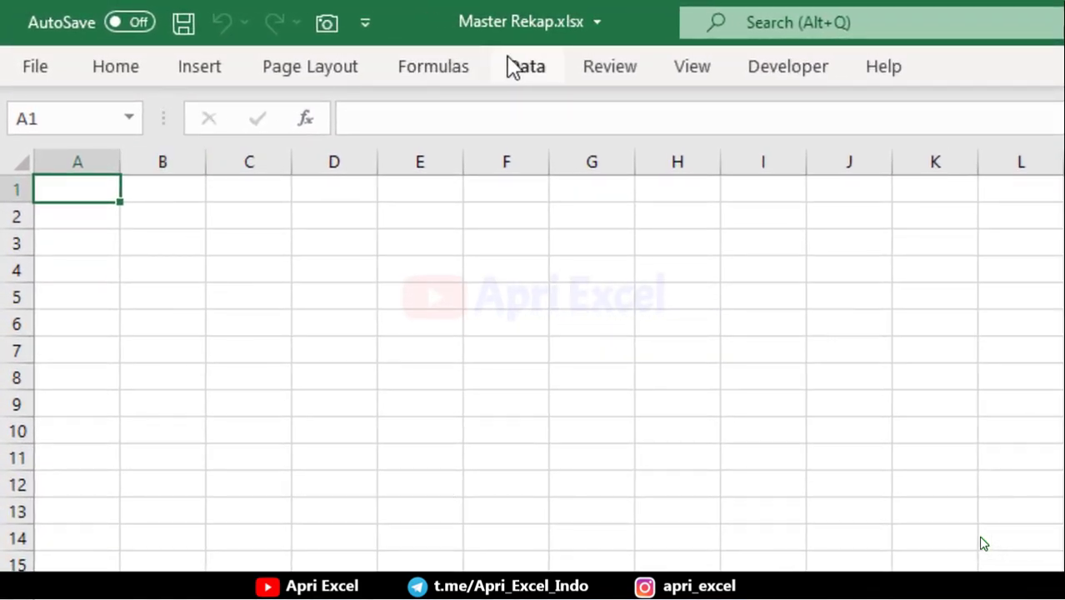
left_click(514, 68)
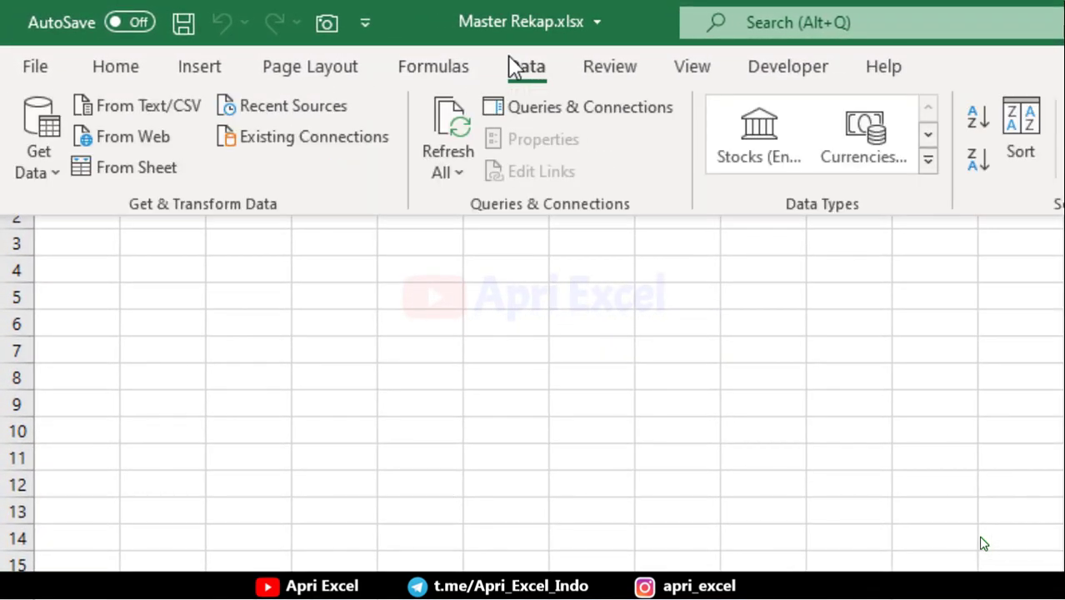
left_click(37, 167)
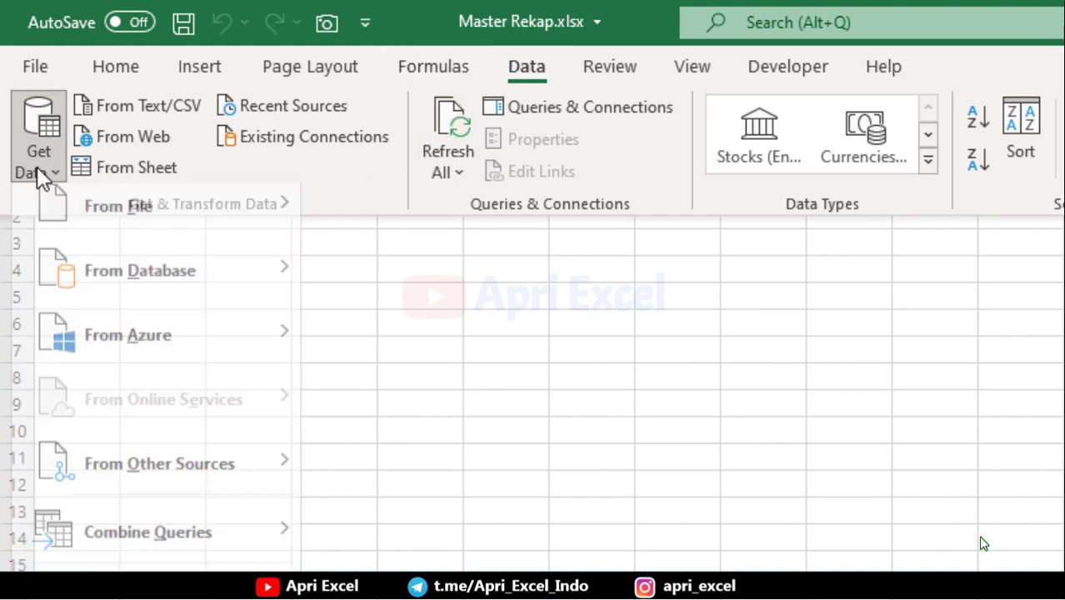
mouse_move(118, 220)
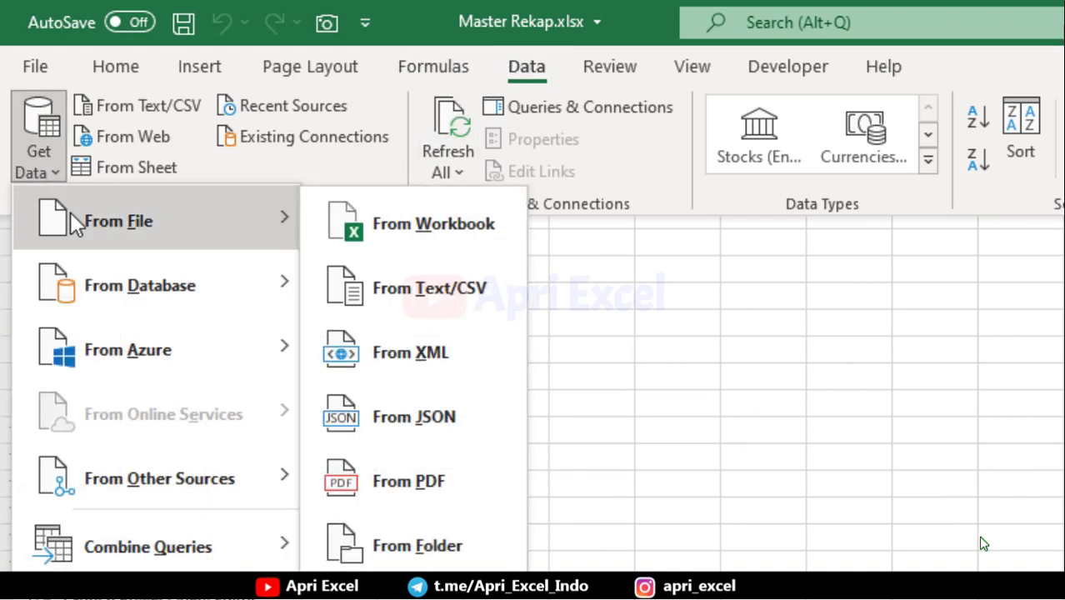
- Import From Folder D:\Rekap Semua Vaksin and open it with Transform Data
left_click(410, 532)
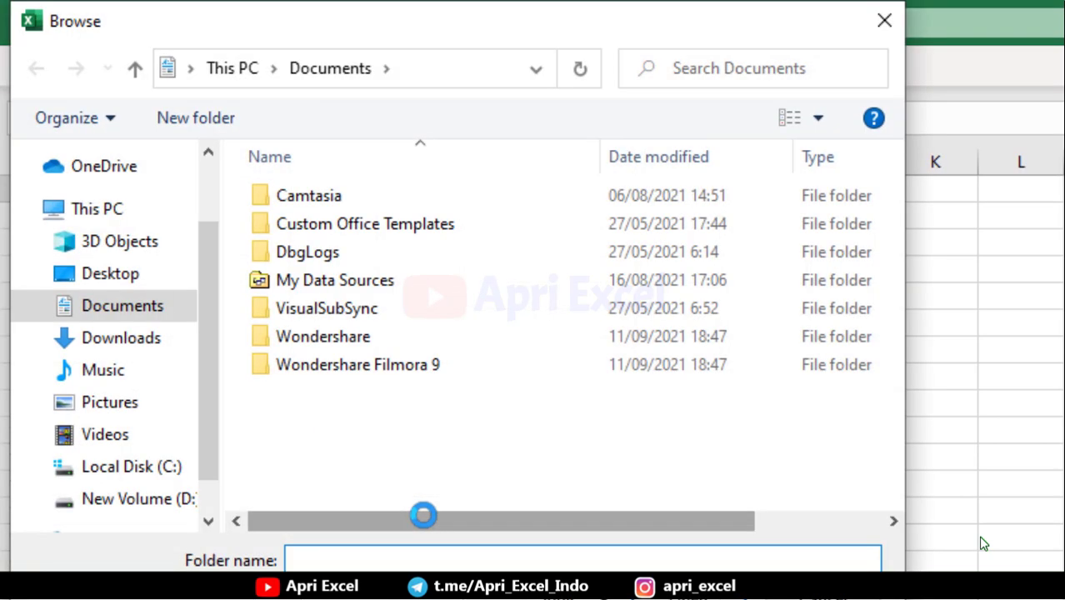
scroll(209, 428, "down", 1)
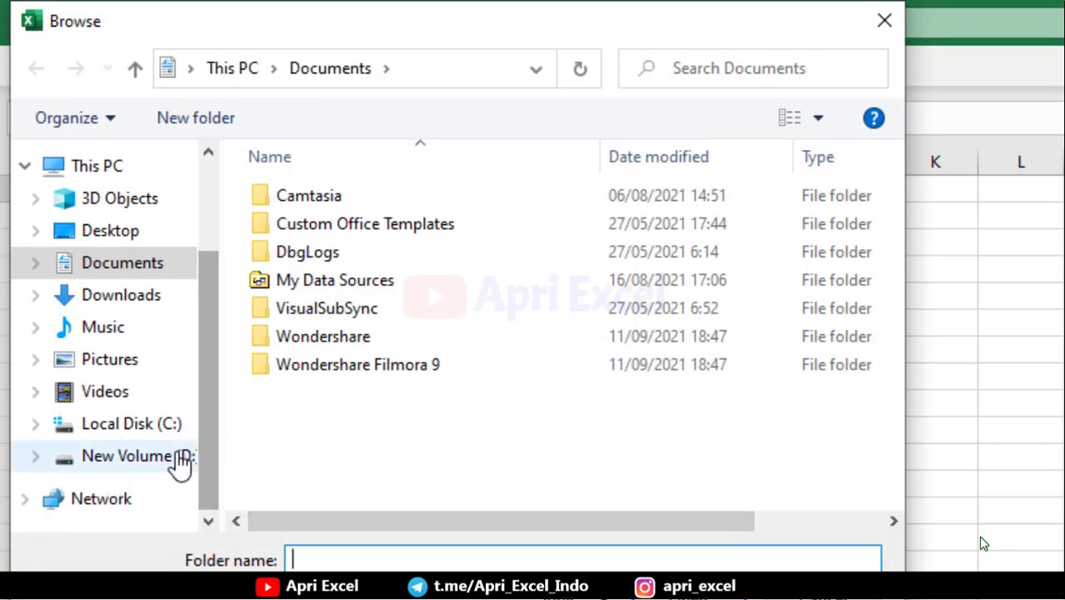
left_click(179, 461)
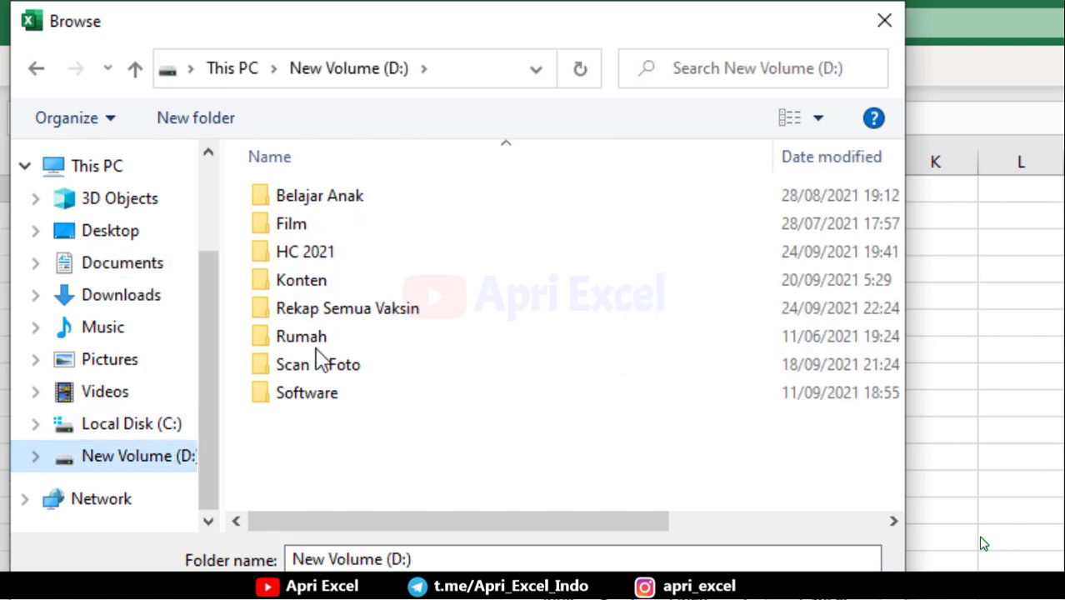
left_click(382, 321)
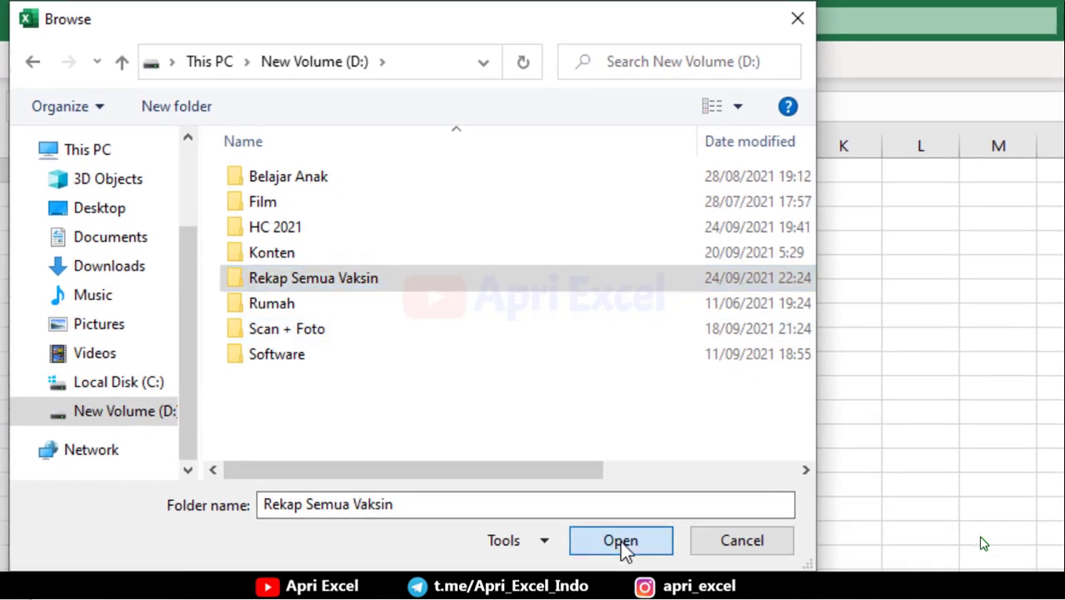
left_click(620, 541)
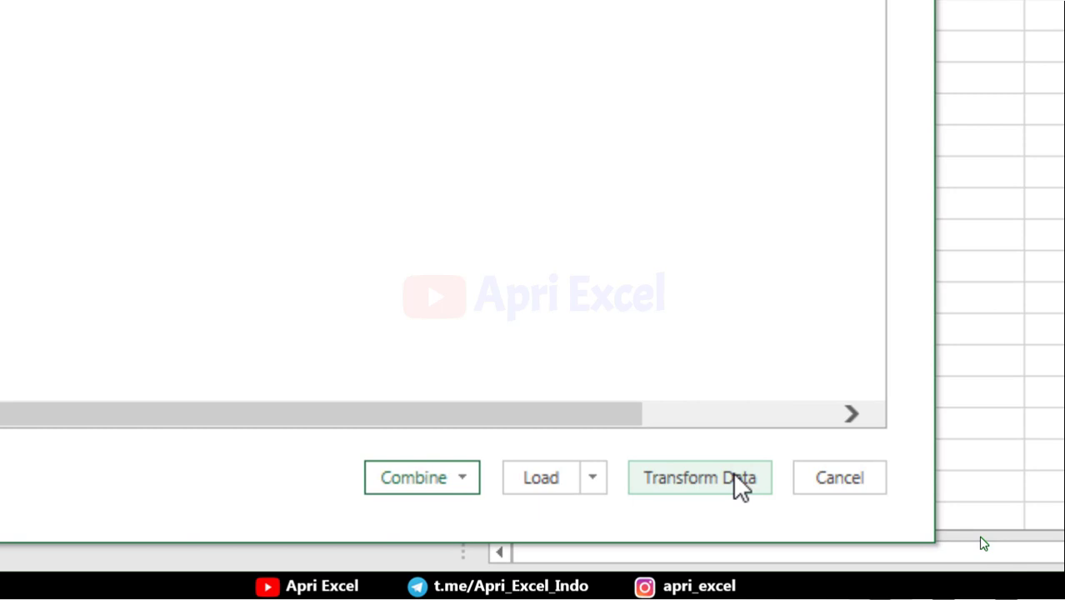
left_click(735, 475)
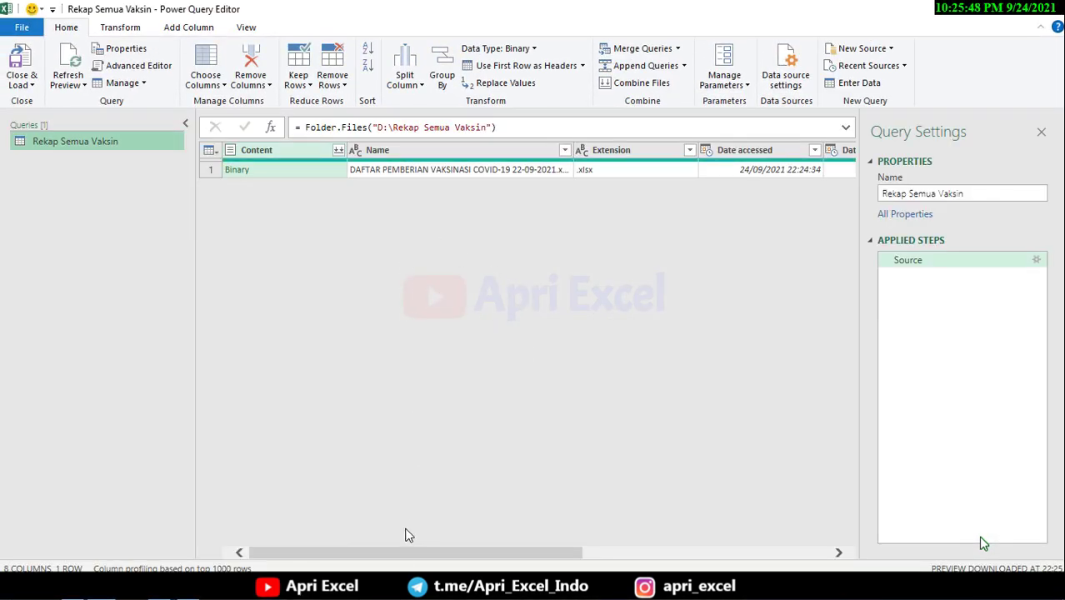
- Remove the Name through Folder Path columns so only the Content column remains
left_click_drag(399, 552, 405, 553)
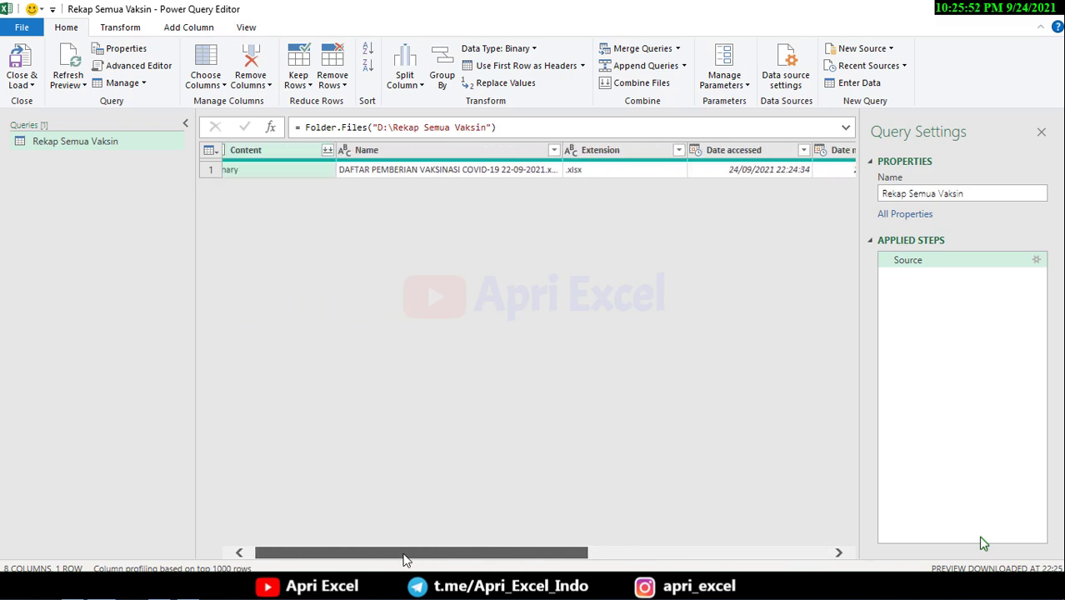
left_click(298, 166)
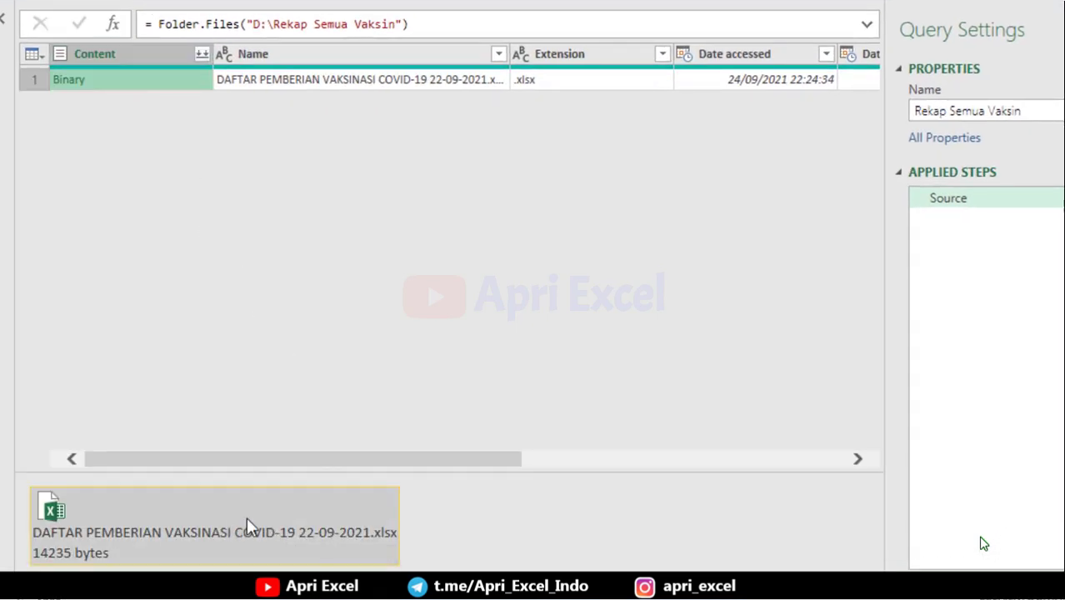
left_click(305, 50)
scroll(794, 432, "right", 3)
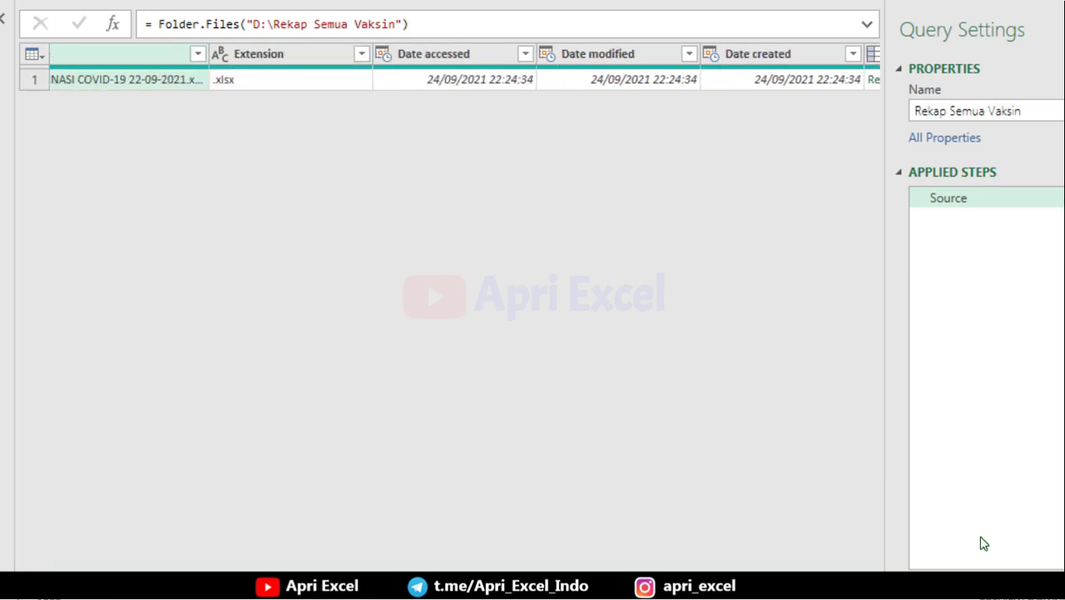
scroll(795, 432, "right", 3)
left_click(833, 50, "shift")
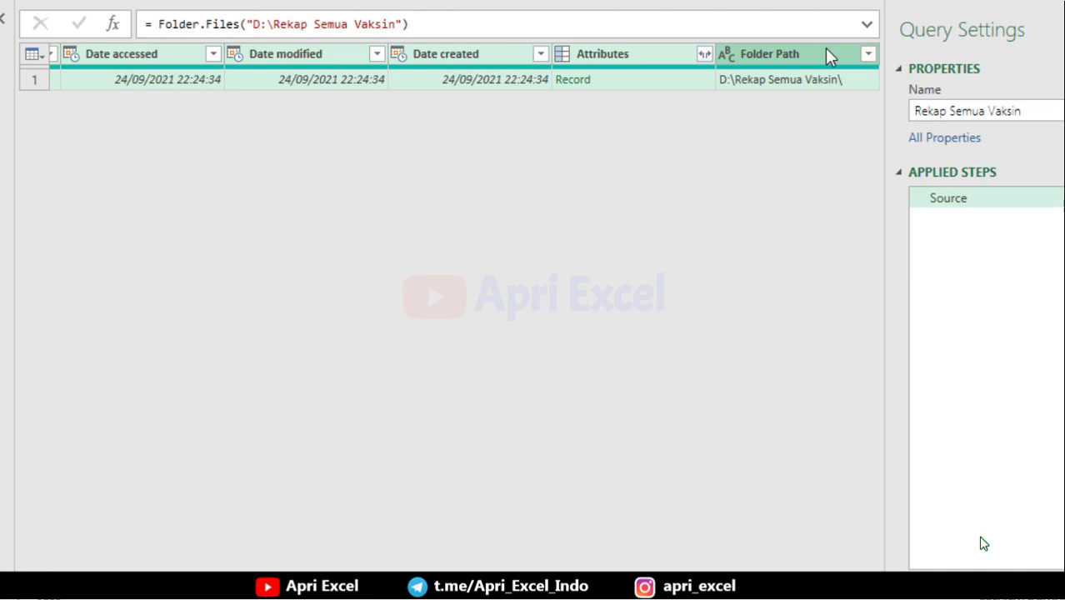
right_click(827, 50)
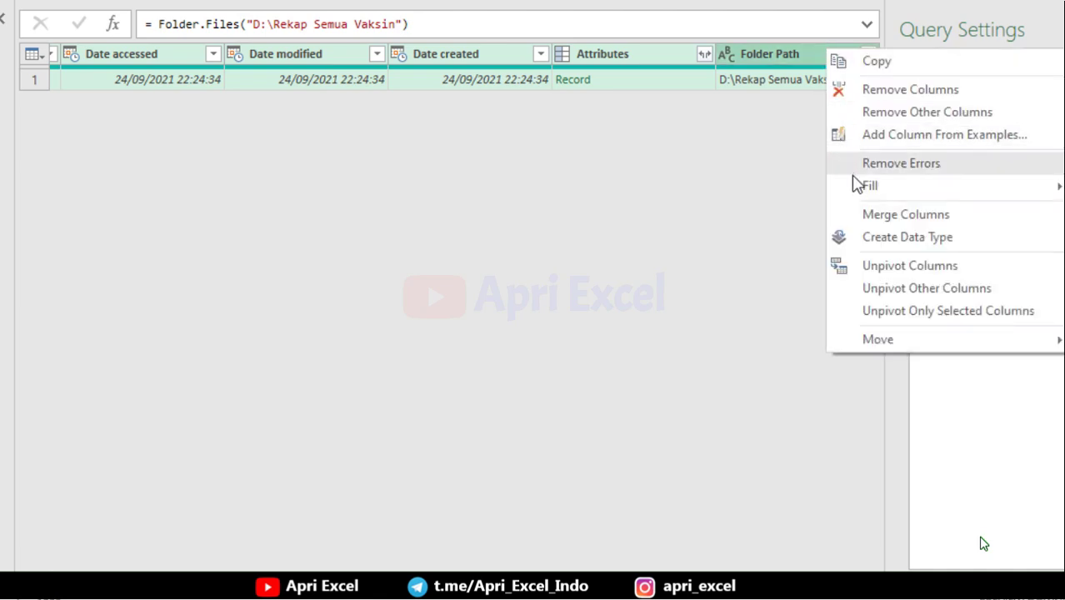
left_click(854, 92)
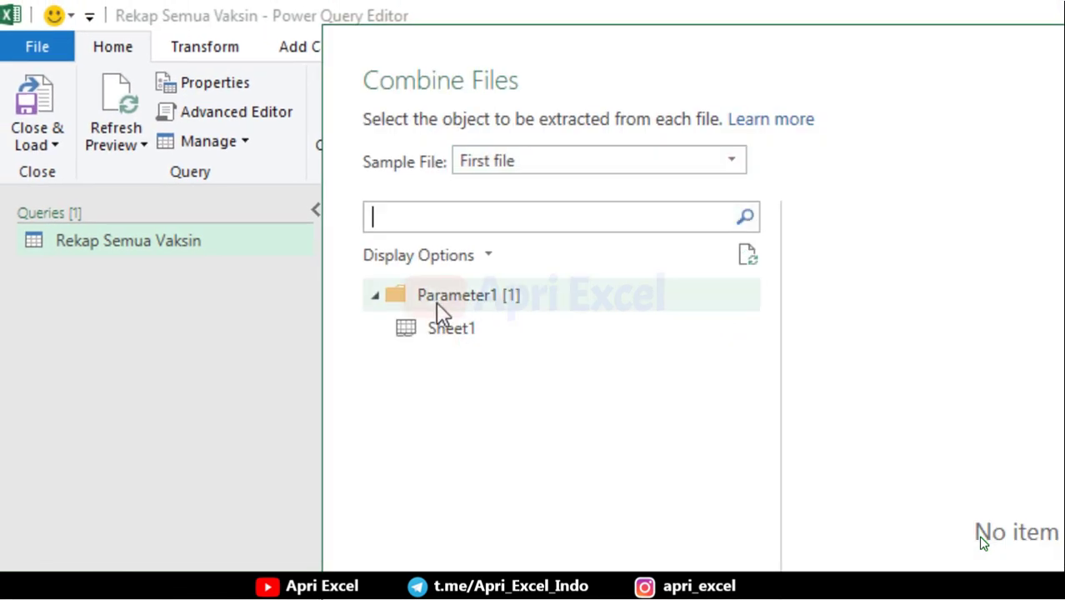
- Combine the files using Sheet1 and review the resulting NOMOR-to-Batch columns
left_click(436, 327)
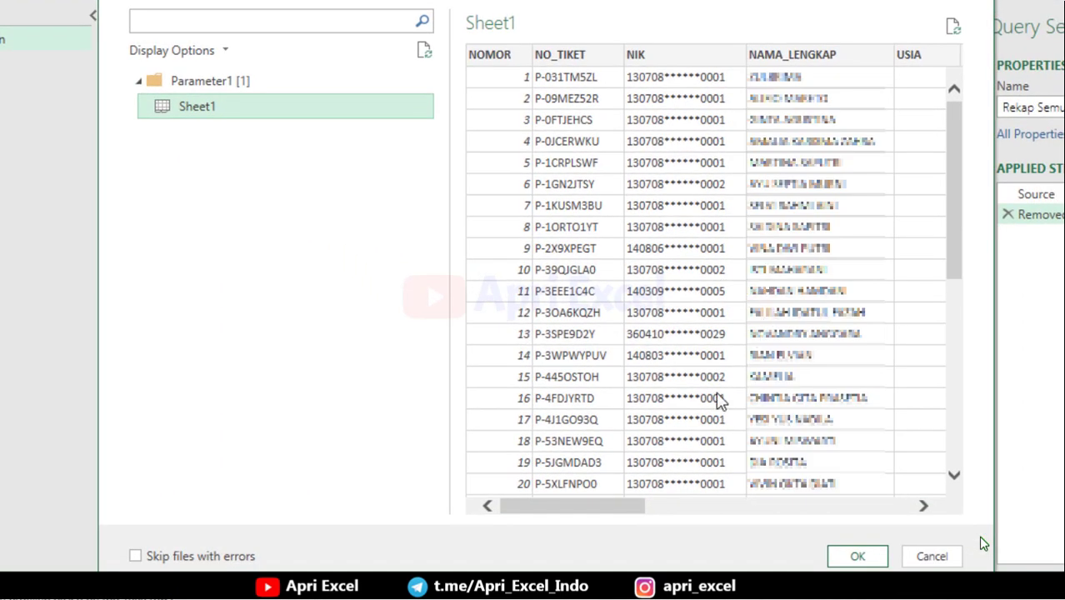
mouse_move(604, 512)
left_mouse_down()
mouse_move(655, 522)
mouse_move(525, 523)
left_mouse_up()
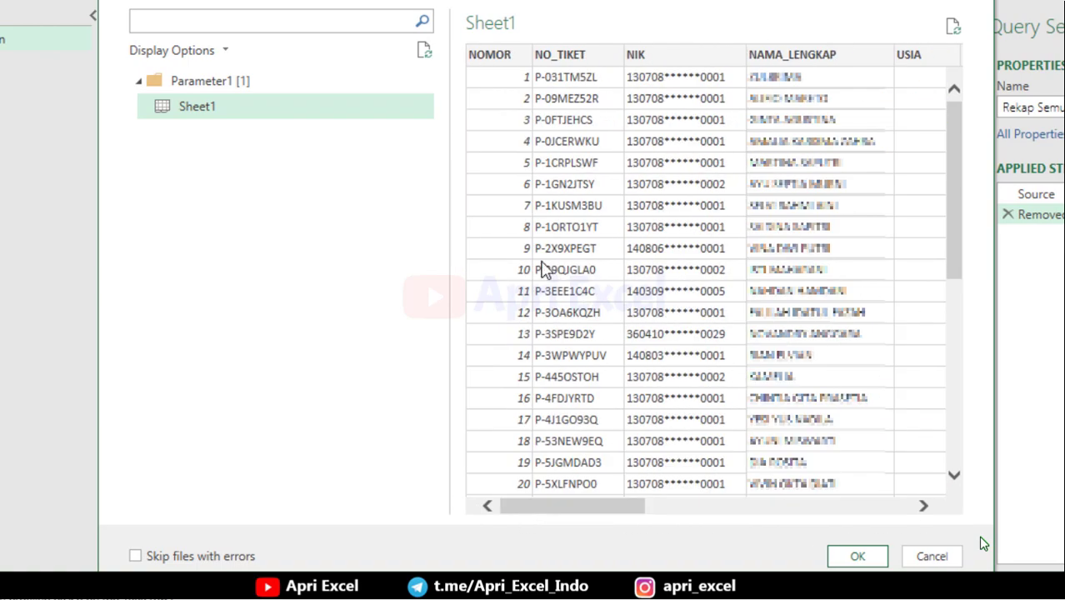
left_click(852, 558)
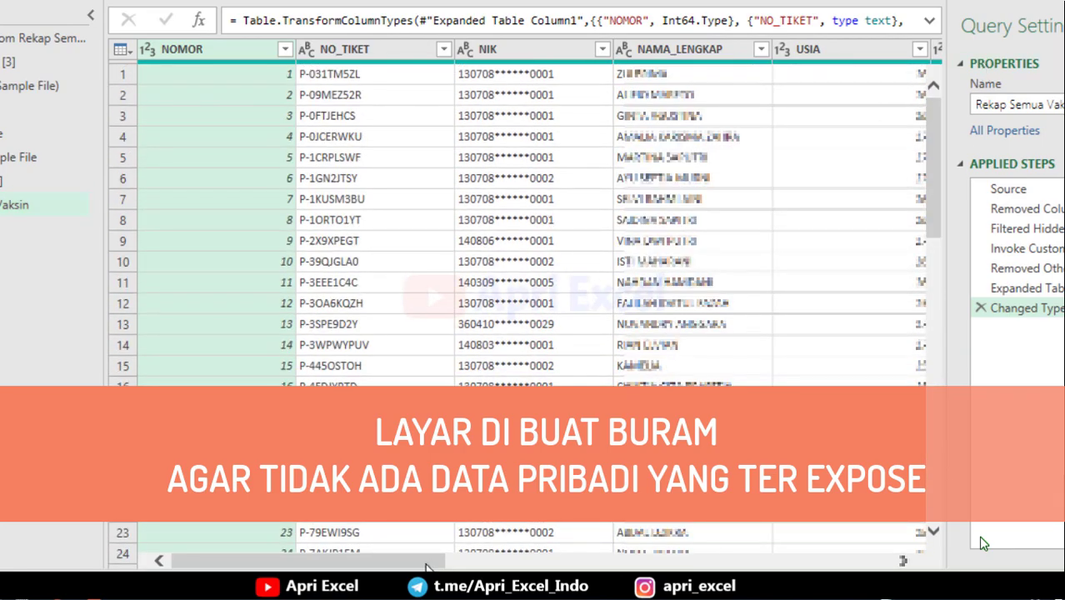
mouse_move(427, 567)
left_mouse_down()
mouse_move(917, 565)
mouse_move(366, 538)
left_mouse_up()
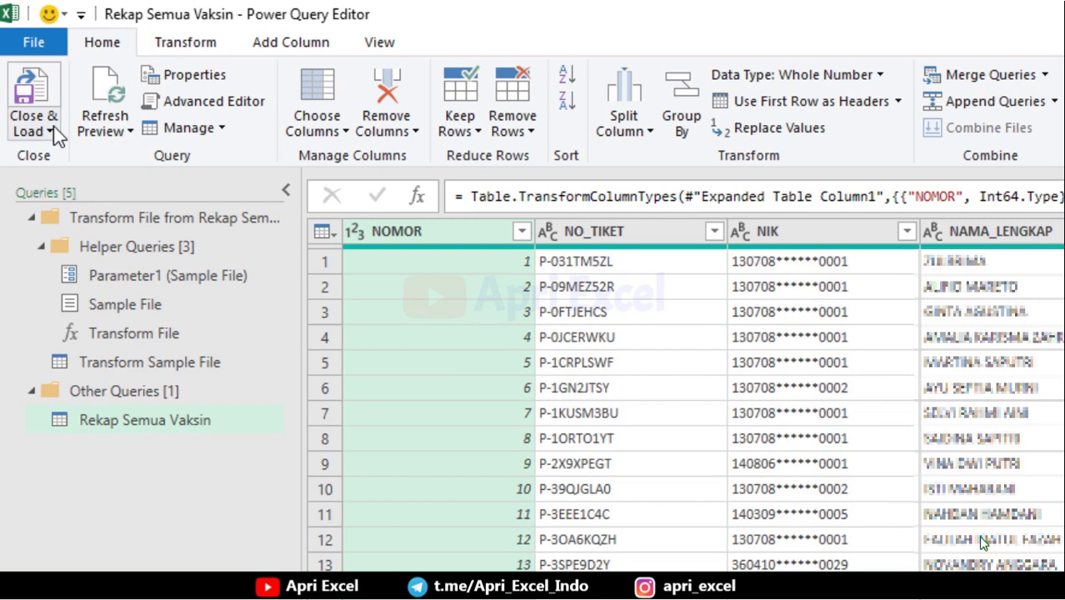
left_click(52, 129)
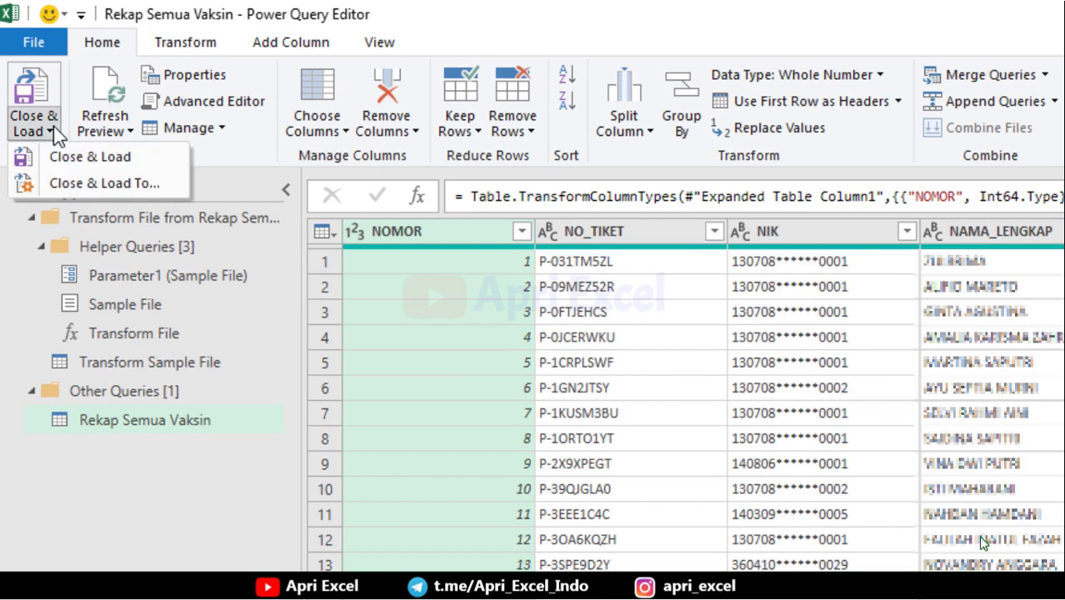
- Load the query as a table on the existing worksheet at =$A$1, then close Queries & Connections
left_click(71, 184)
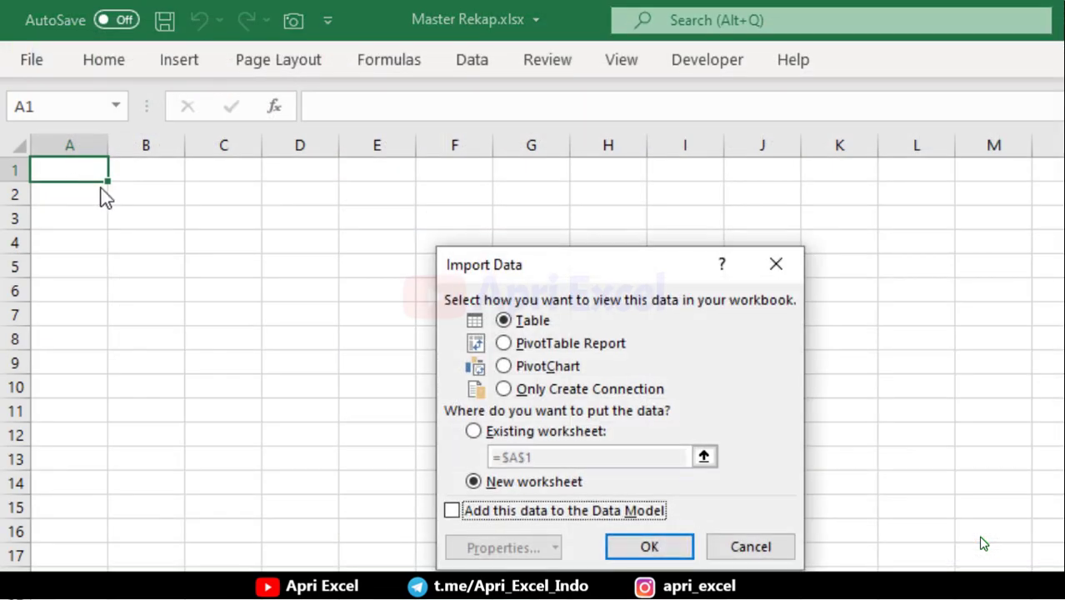
left_click(508, 427)
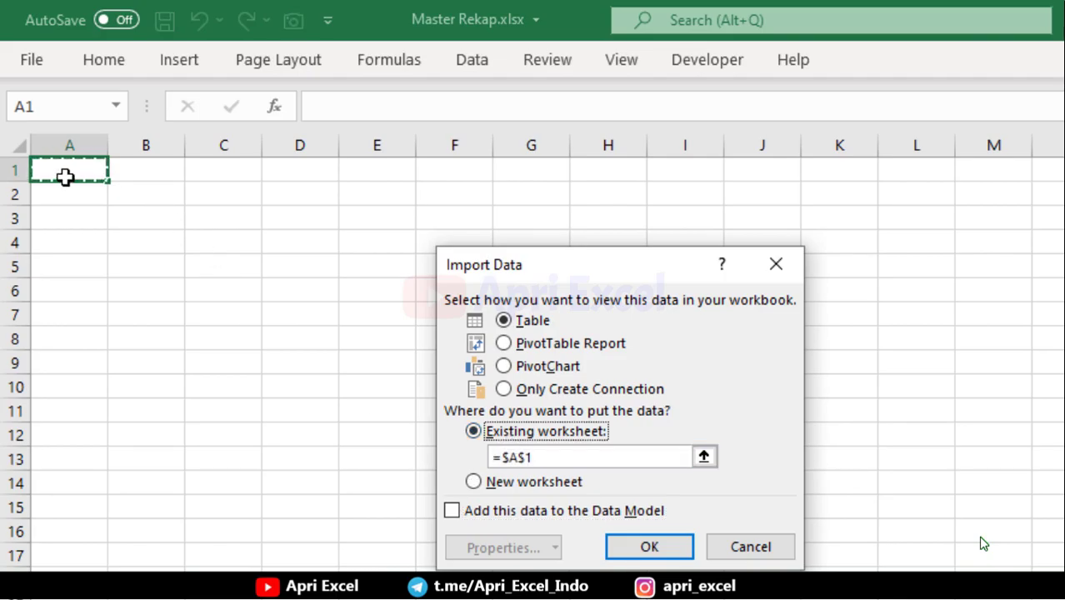
left_click(650, 547)
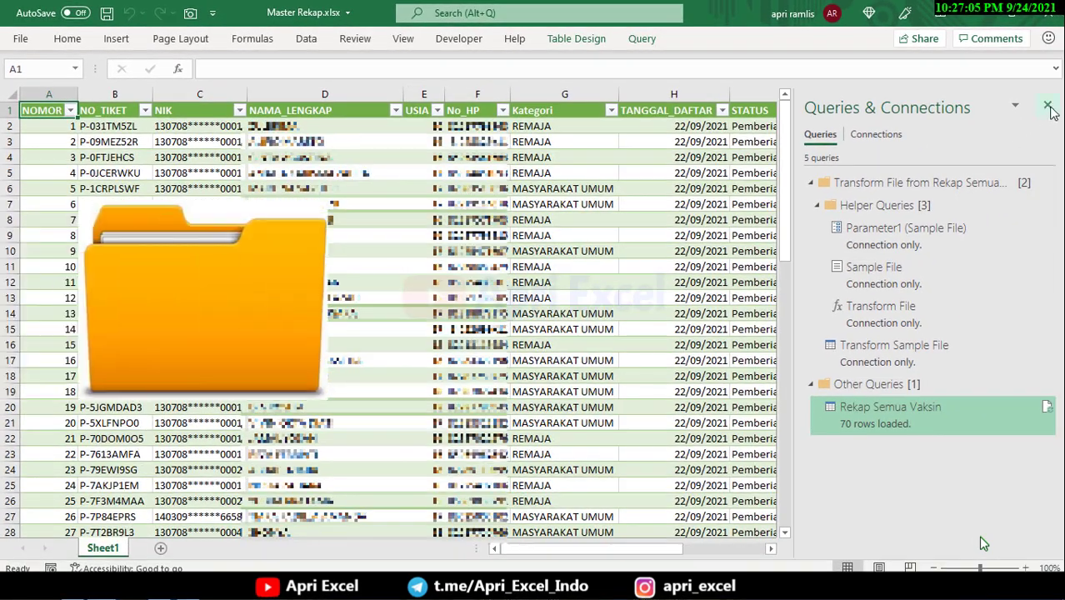
left_click(1048, 107)
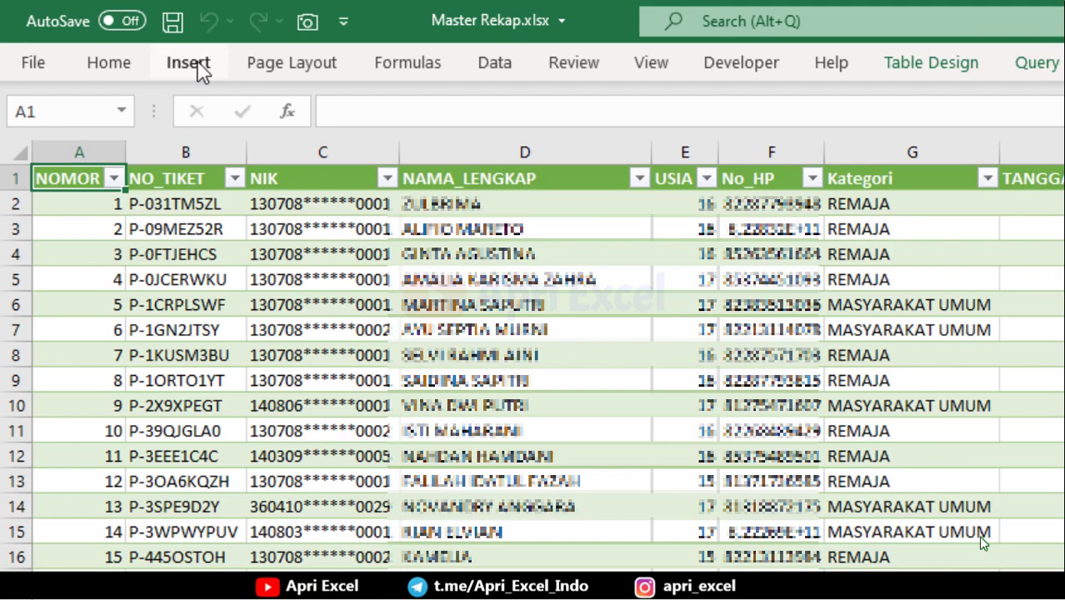
- Insert a pivot table from the loaded table on a new Sheet2, moved after Sheet1
left_click(198, 66)
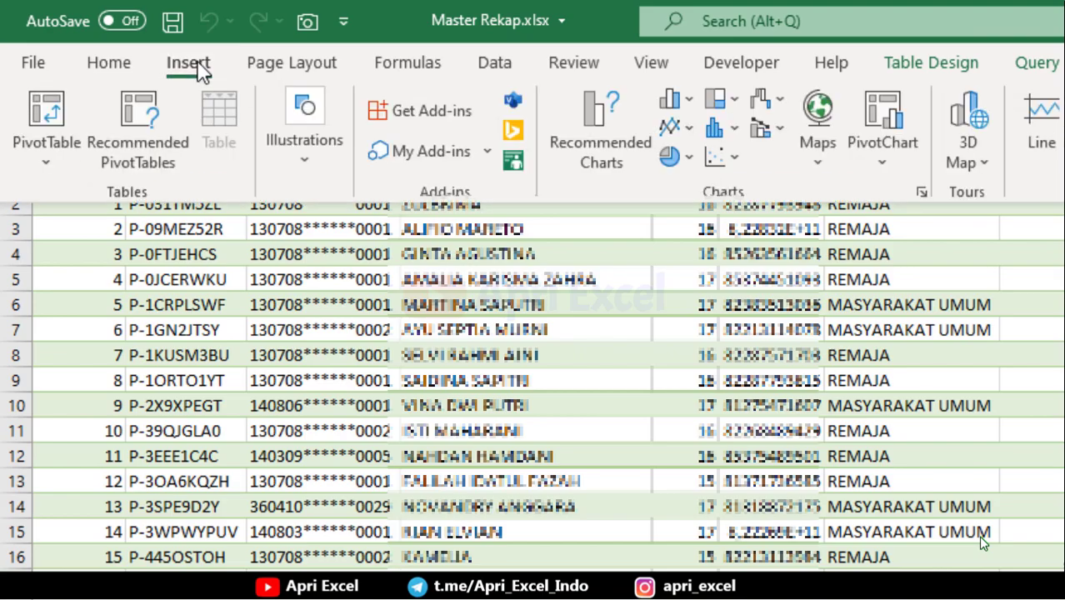
left_click(48, 115)
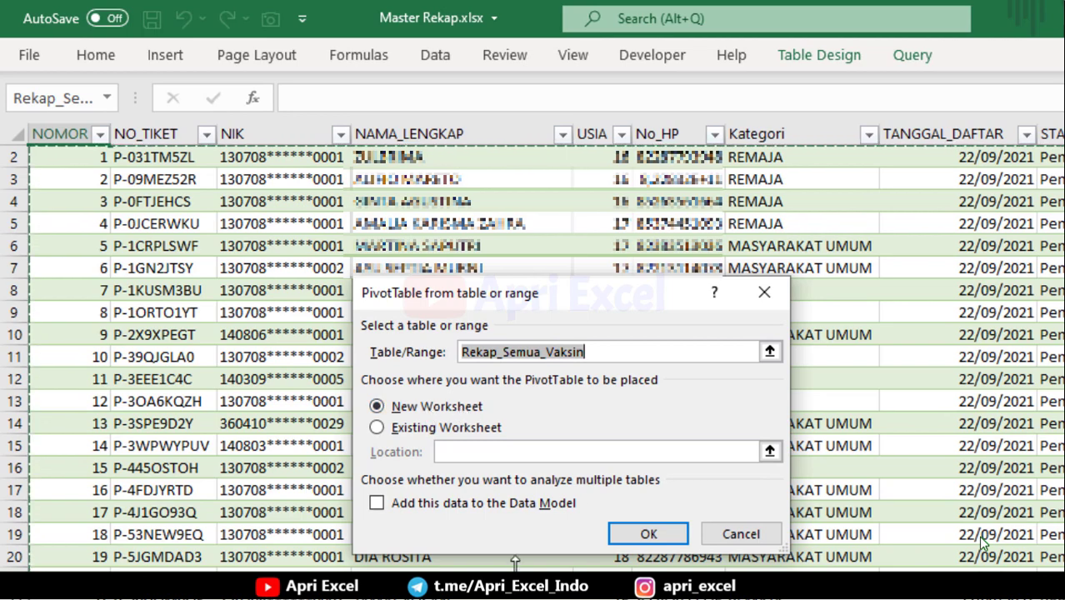
left_click(650, 534)
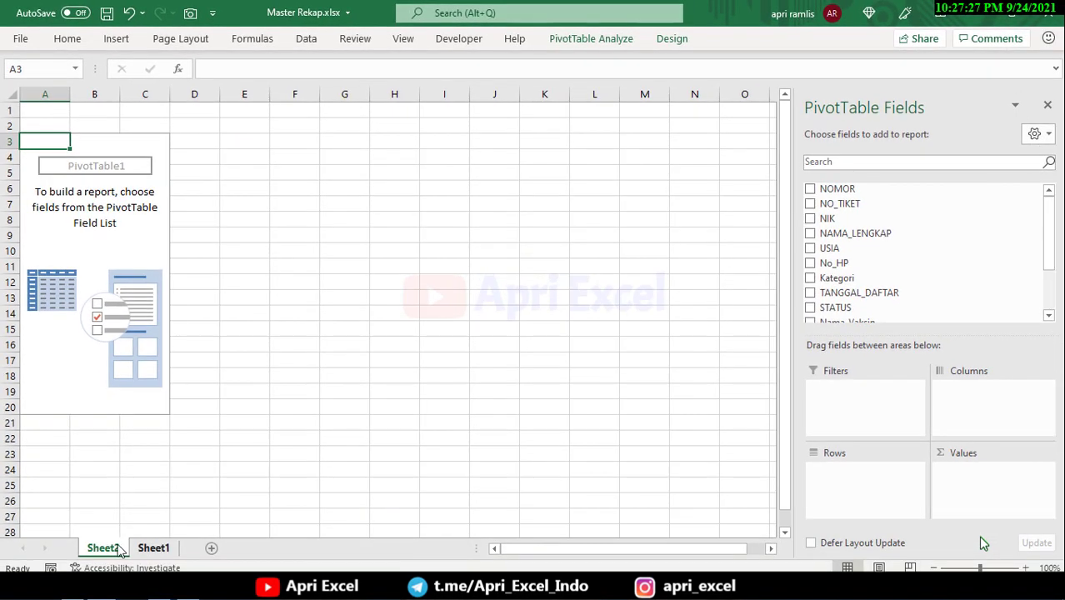
left_click_drag(192, 527, 160, 531)
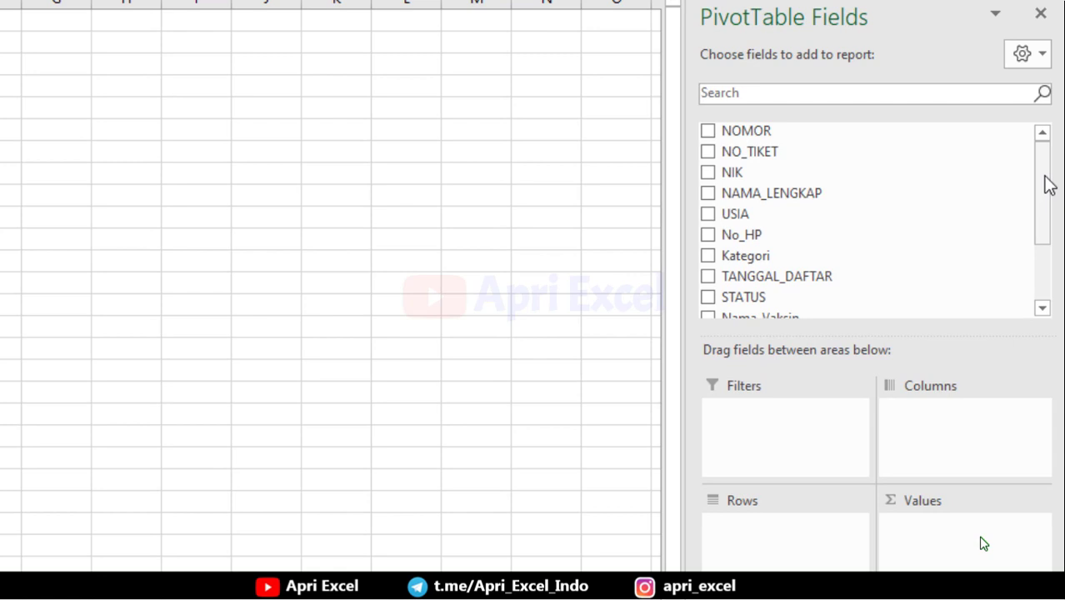
- Lay out the pivot: TANGGAL_DAFTAR in Rows, Sum of Dosis in Values, Kategori and Dosis in Columns
left_click_drag(1048, 185, 1051, 232)
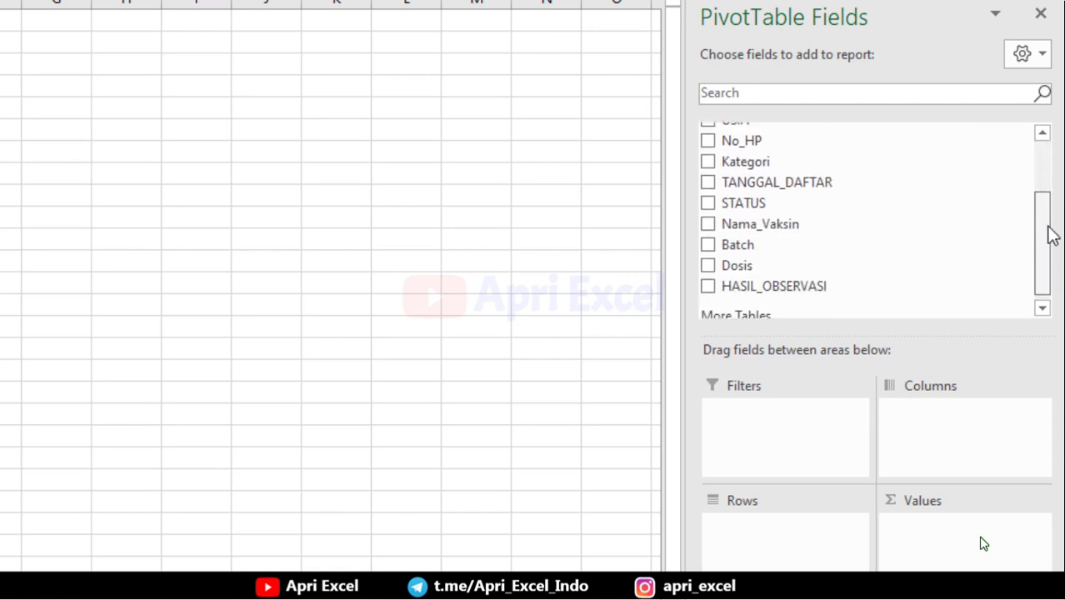
left_click_drag(788, 190, 755, 533)
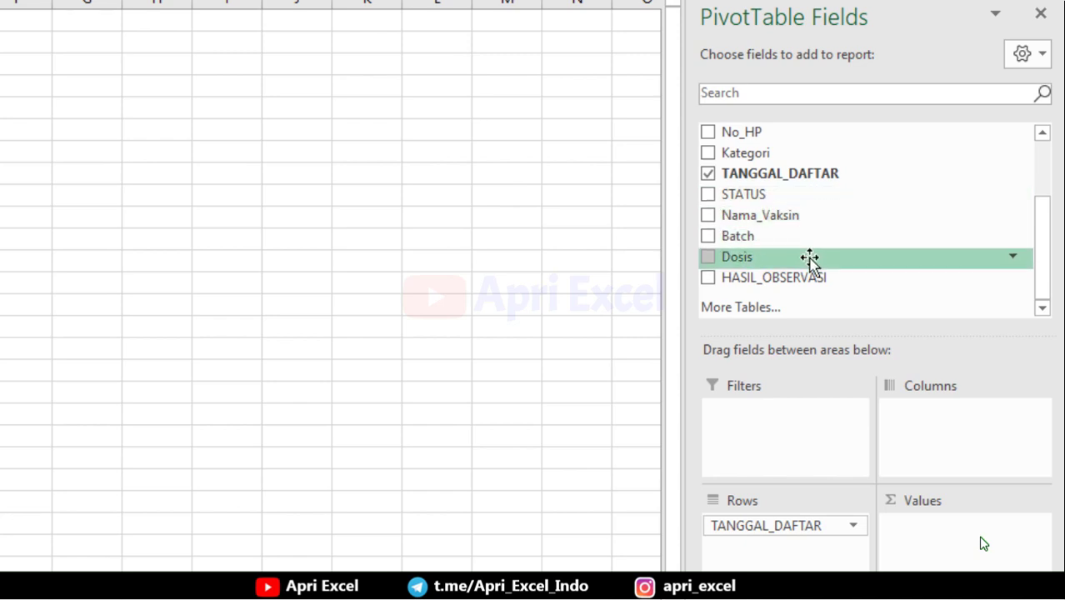
left_click_drag(810, 258, 952, 533)
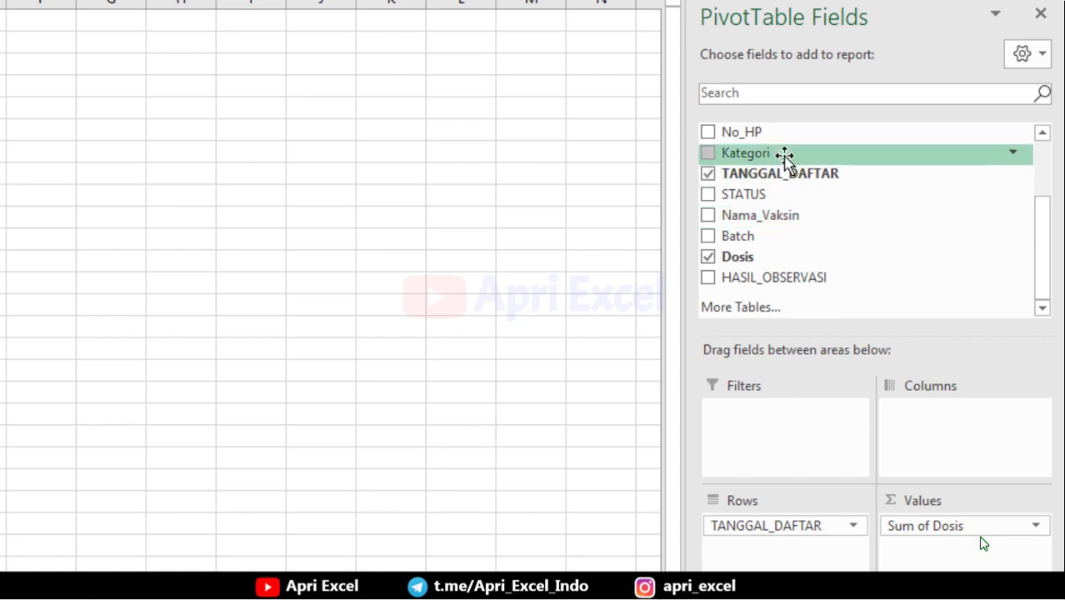
left_click_drag(785, 155, 940, 421)
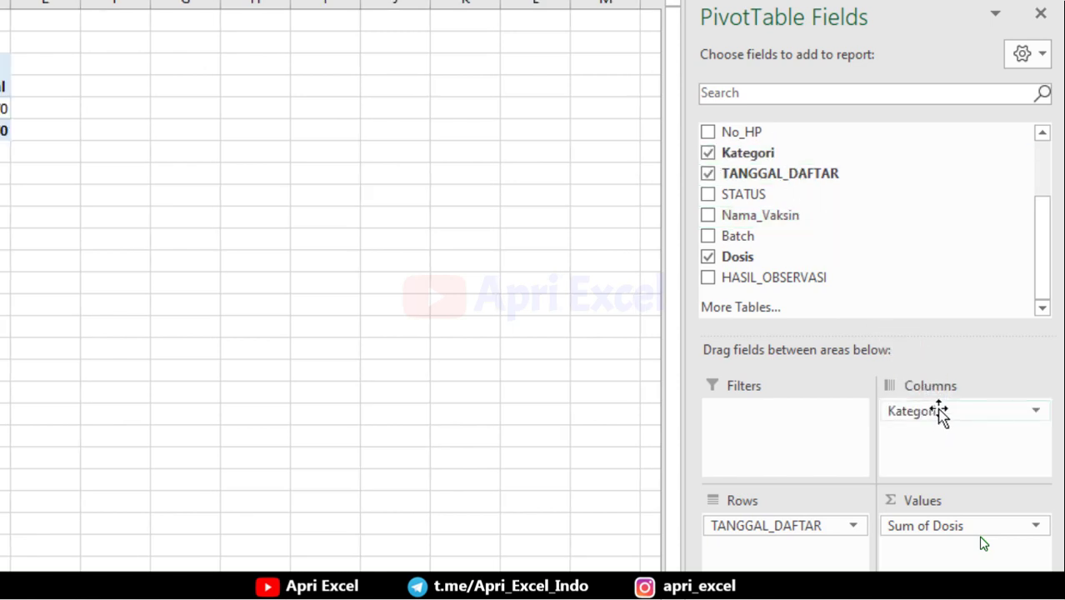
mouse_move(750, 260)
left_mouse_down()
mouse_move(938, 427)
mouse_move(932, 417)
left_mouse_up()
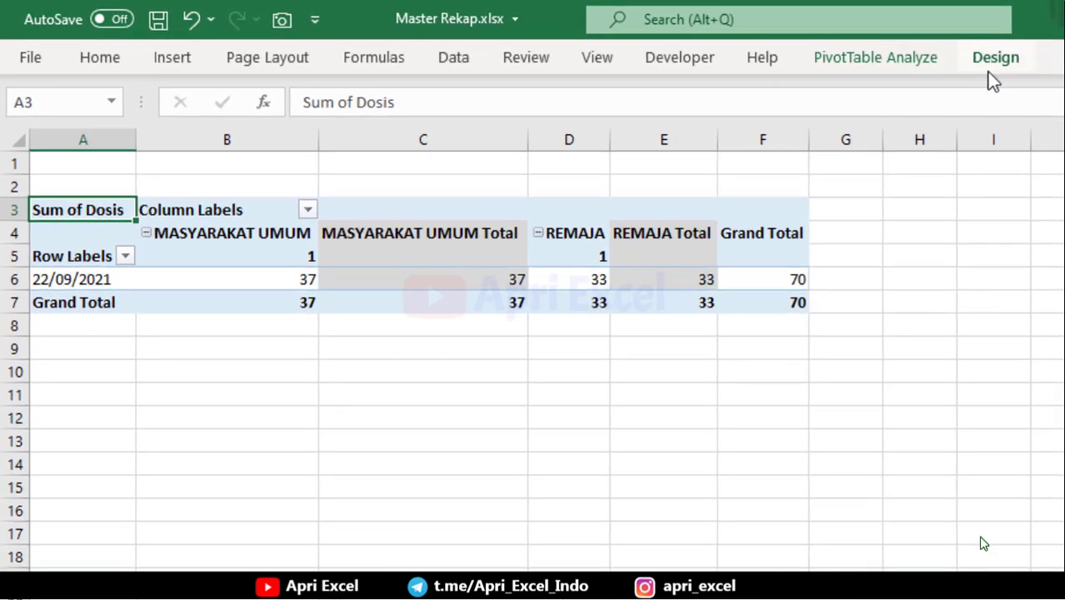
- Switch the pivot to Tabular Form layout, collapse the ribbon, and return to Sheet1
left_click(992, 58)
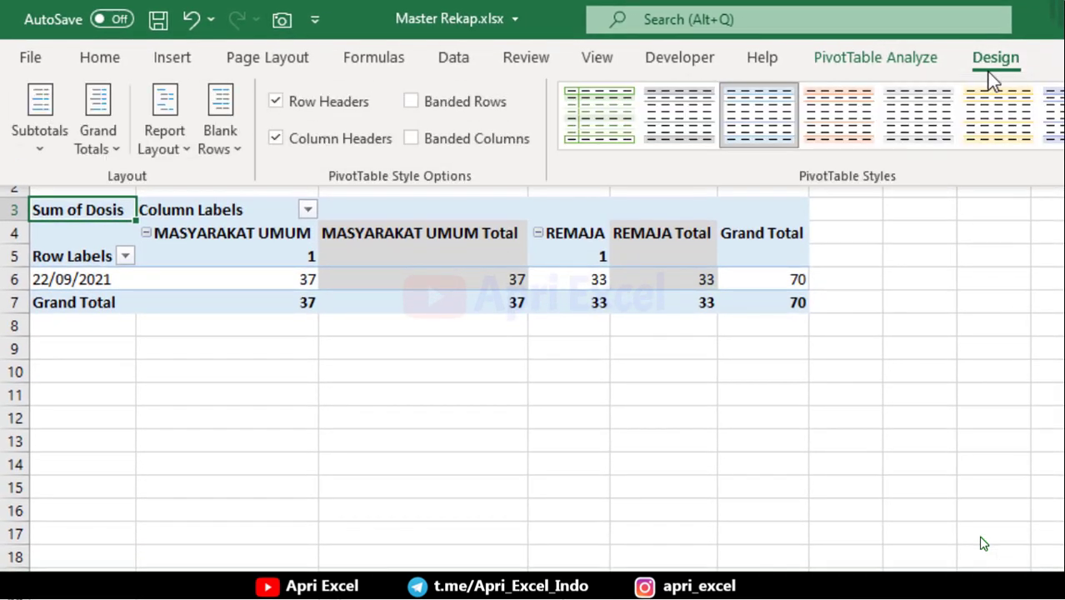
left_click(187, 158)
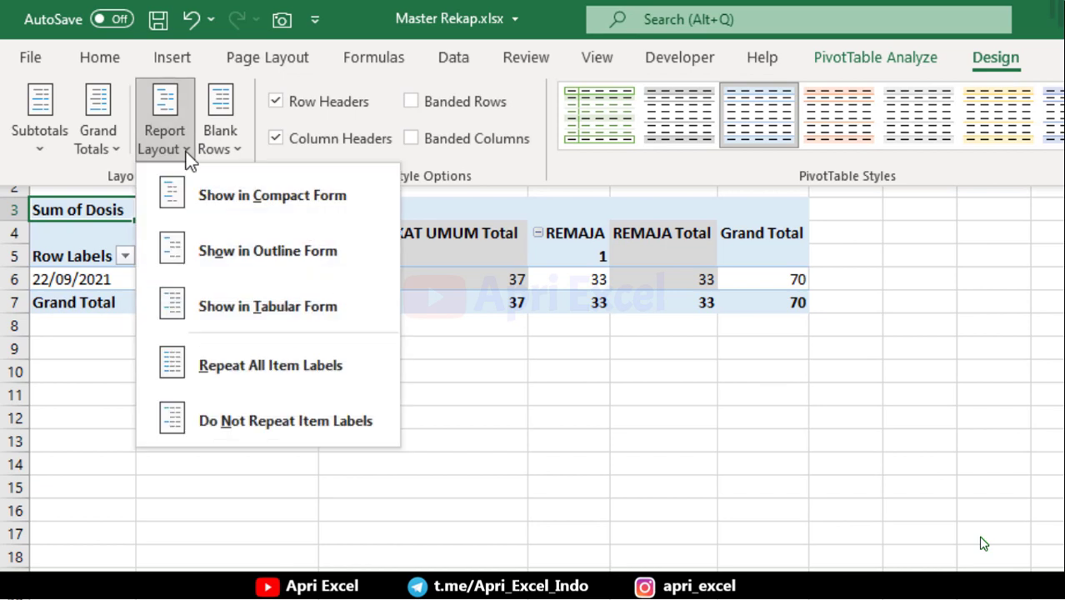
left_click(224, 314)
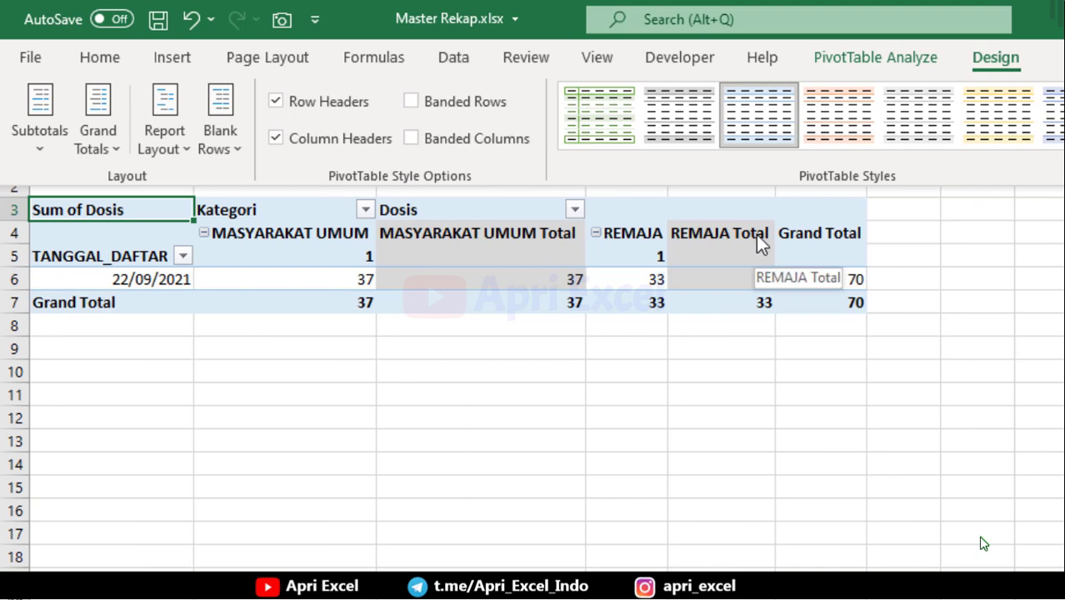
key("ctrl+F1")
left_click(556, 324)
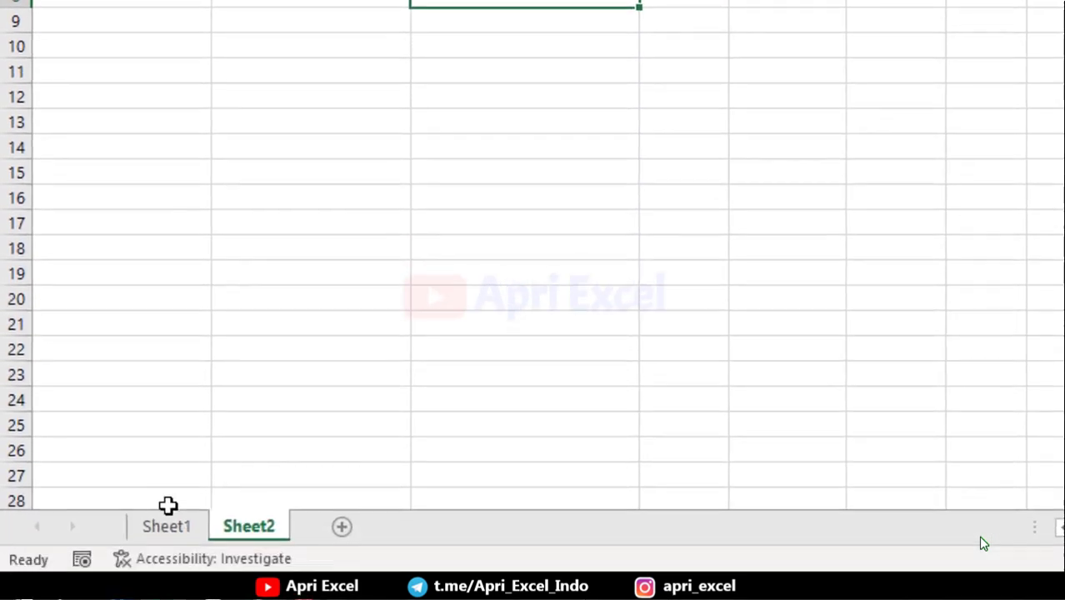
left_click(167, 521)
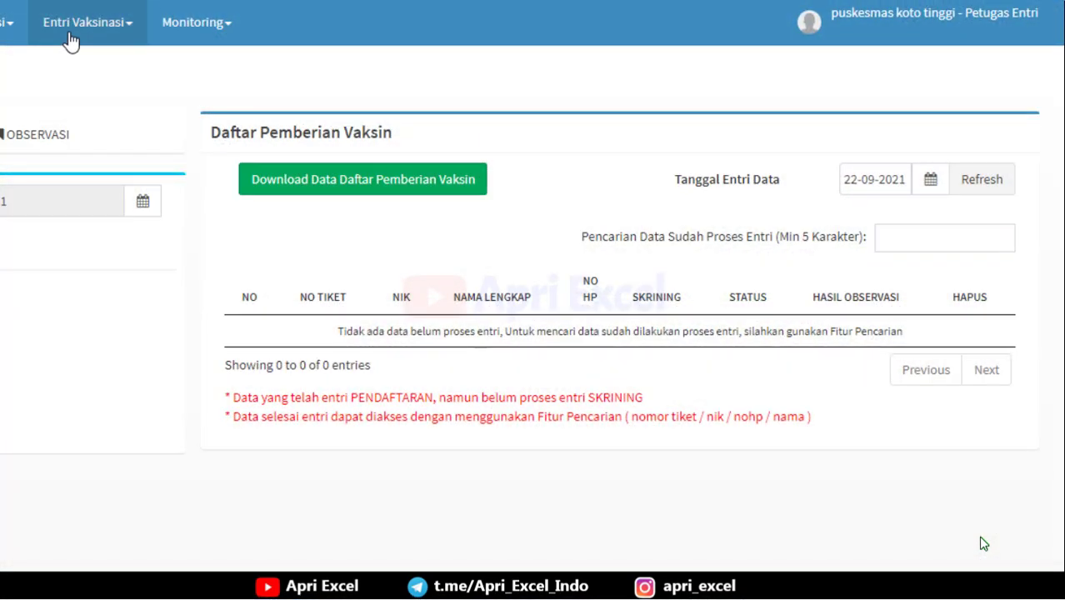
- Download the 18 September 2021 vaccination list with a download password, then open the file
left_click(871, 178)
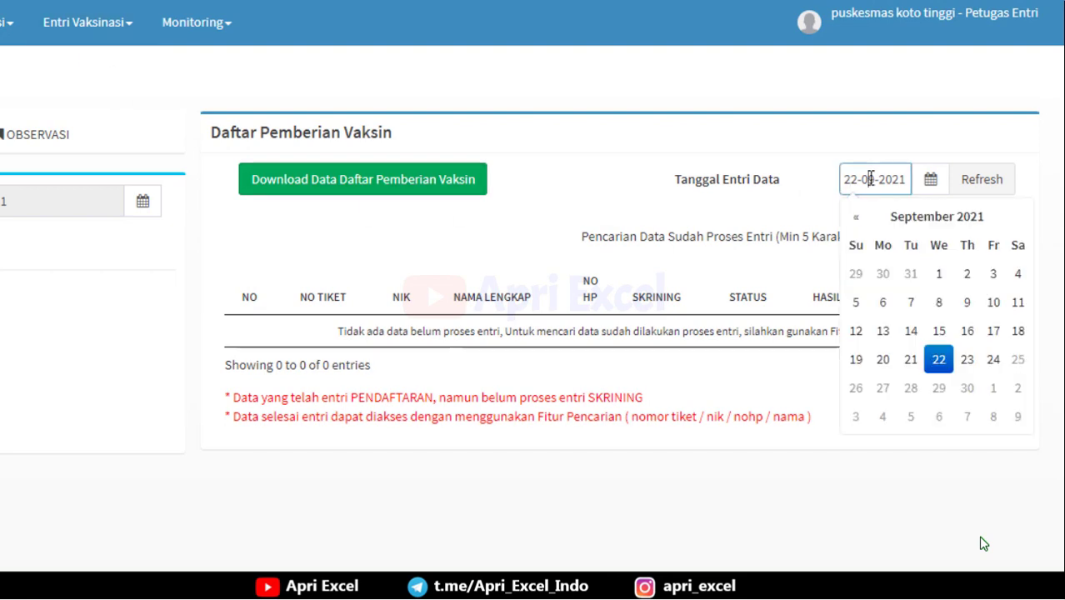
left_click(1018, 334)
left_click(376, 188)
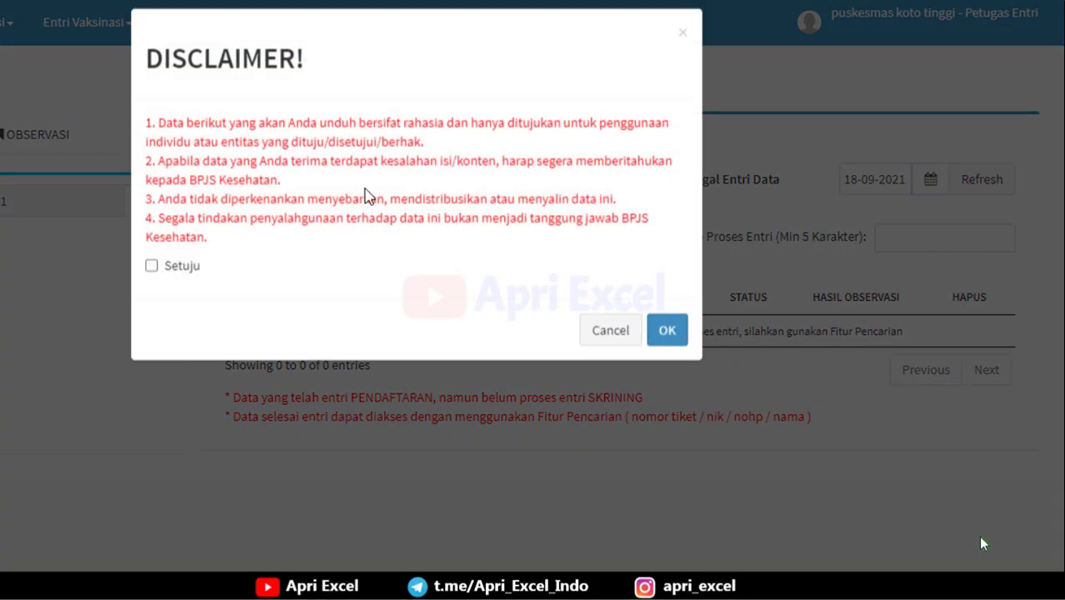
left_click(668, 349)
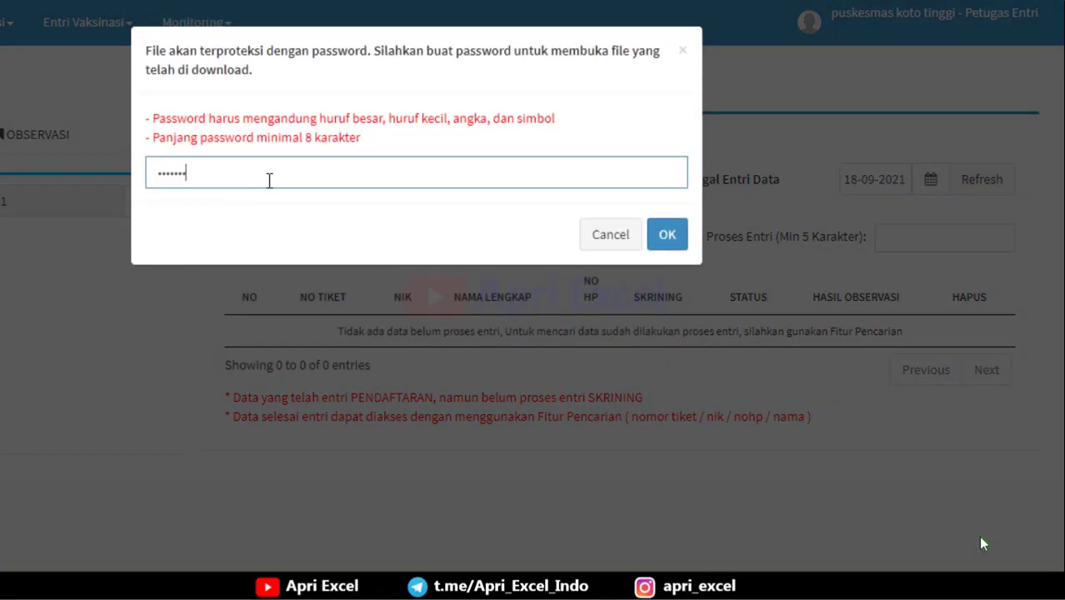
left_click(666, 242)
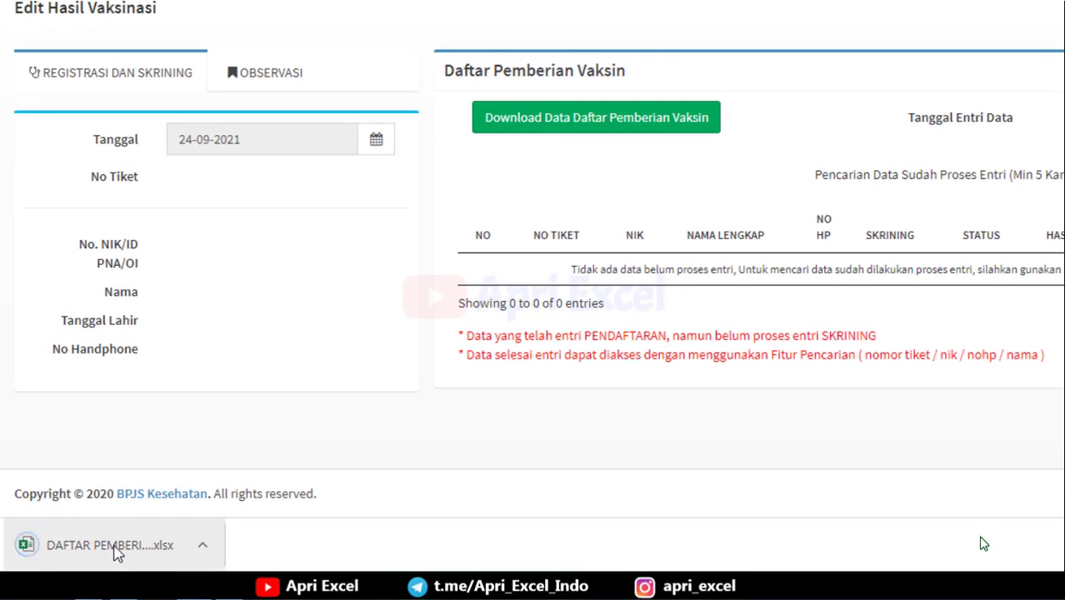
left_click(110, 546)
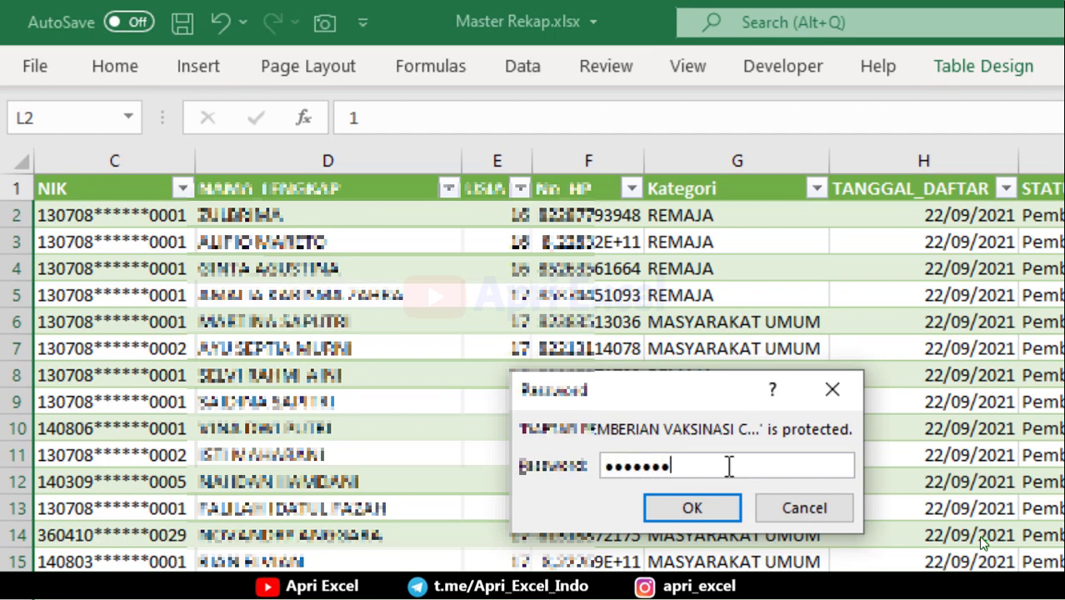
- Open the list with its password, then remove the workbook's open-password encryption
left_click(720, 503)
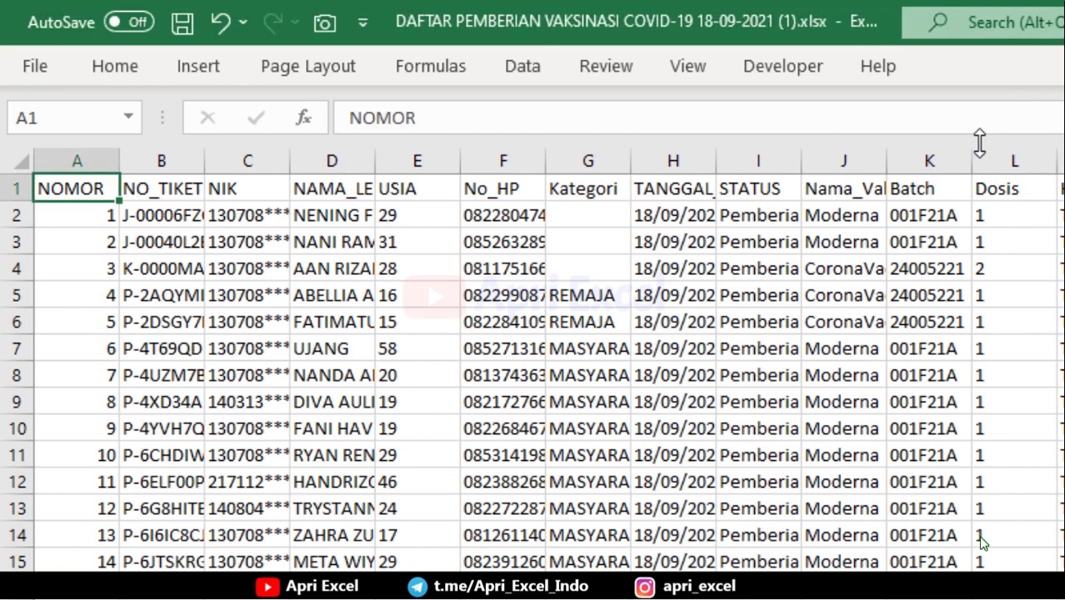
left_click(35, 69)
left_click(72, 317)
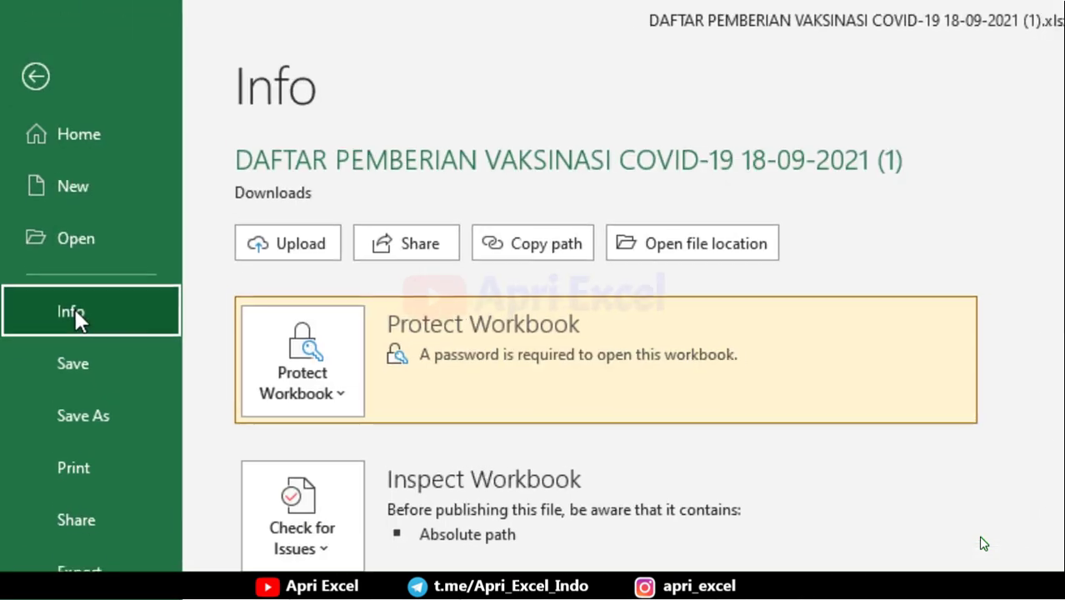
left_click(283, 346)
left_click(335, 494)
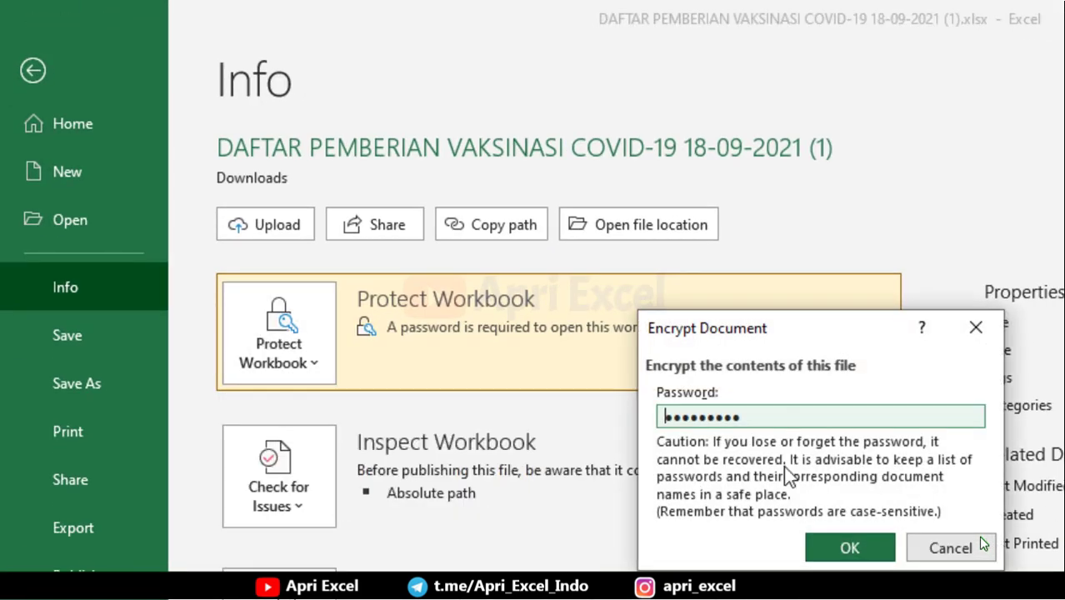
left_click(825, 539)
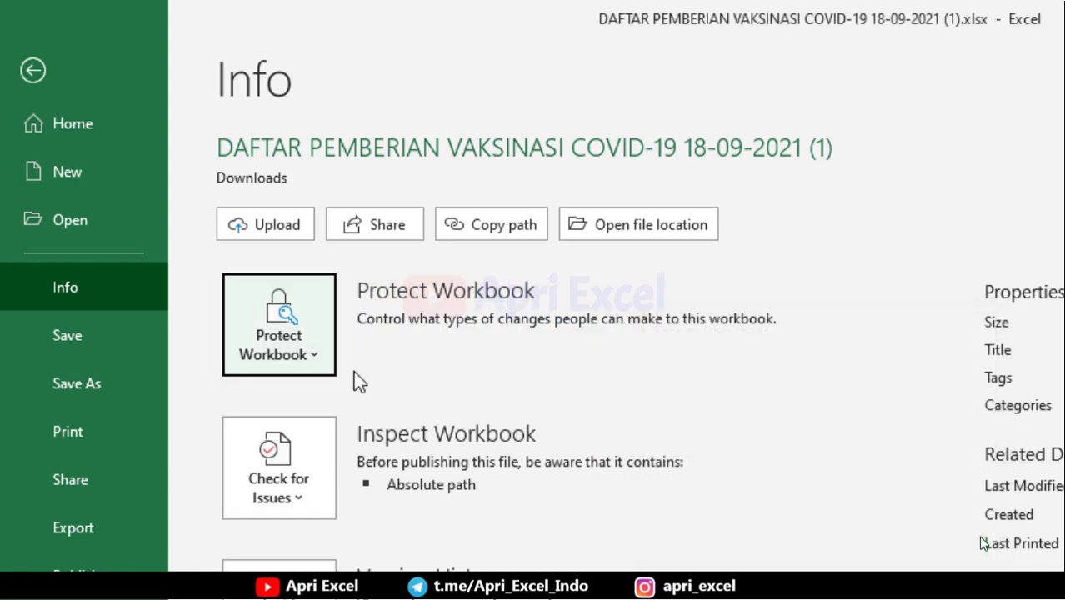
- Save a copy of the workbook as xlsx into D:\Rekap Semua Vaksin
left_click(79, 384)
left_click(704, 239)
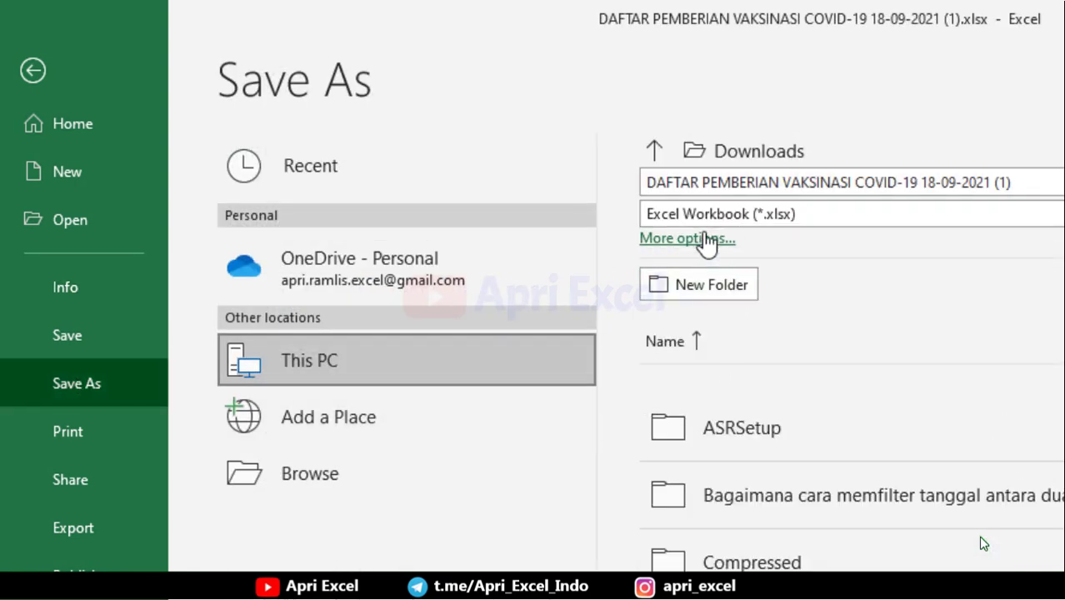
scroll(177, 367, "down", 2)
left_click(117, 313)
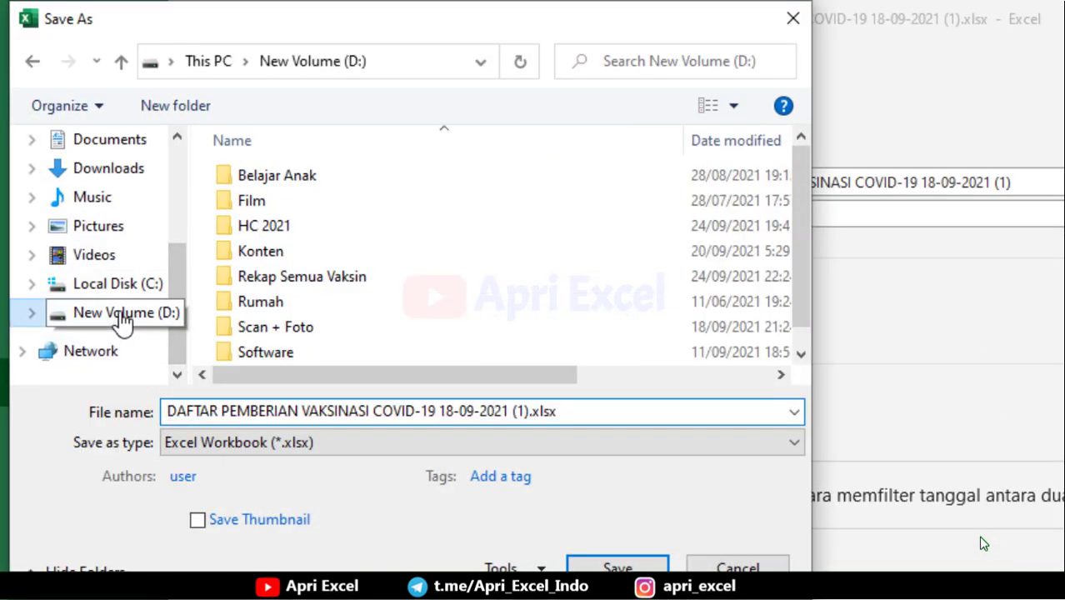
double_click(323, 283)
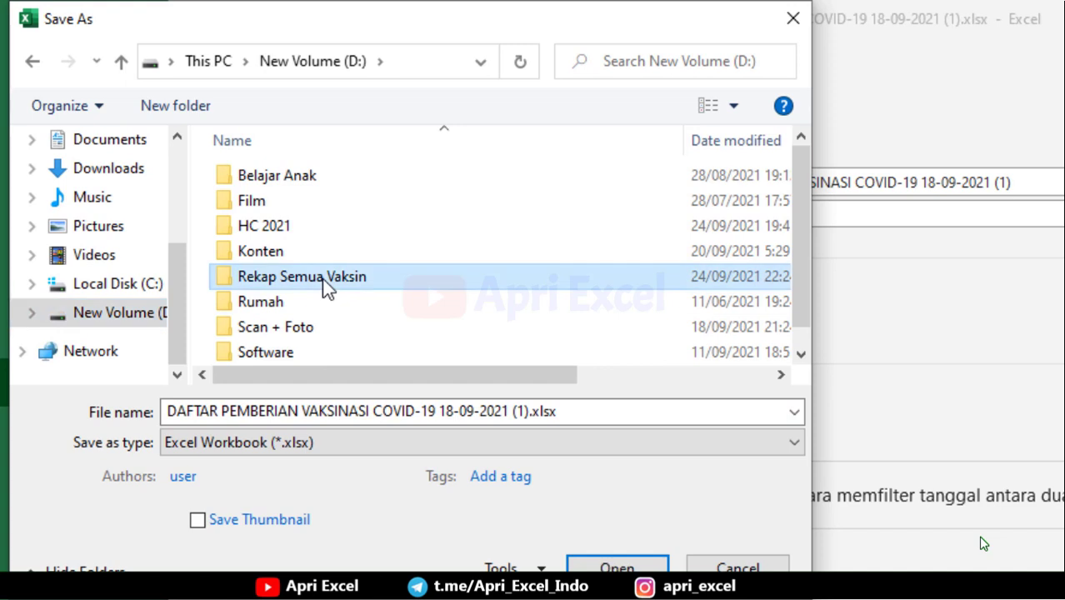
left_click(501, 412)
key("Return")
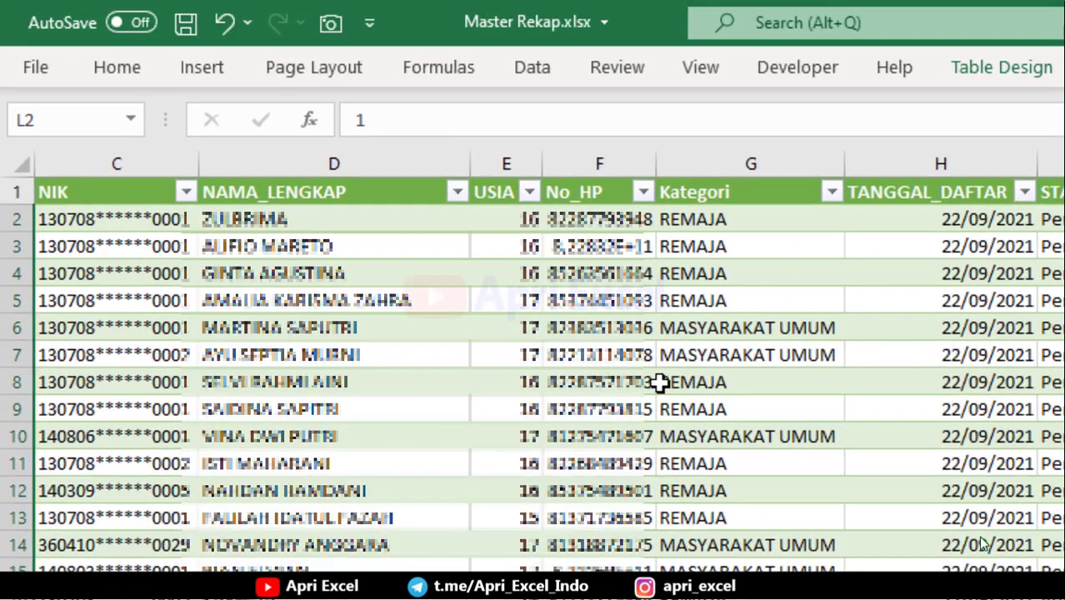
- Refresh All, then confirm the 18/09/2021 rows now precede the 22/09/2021 rows in TANGGAL_DAFTAR
left_click(530, 67)
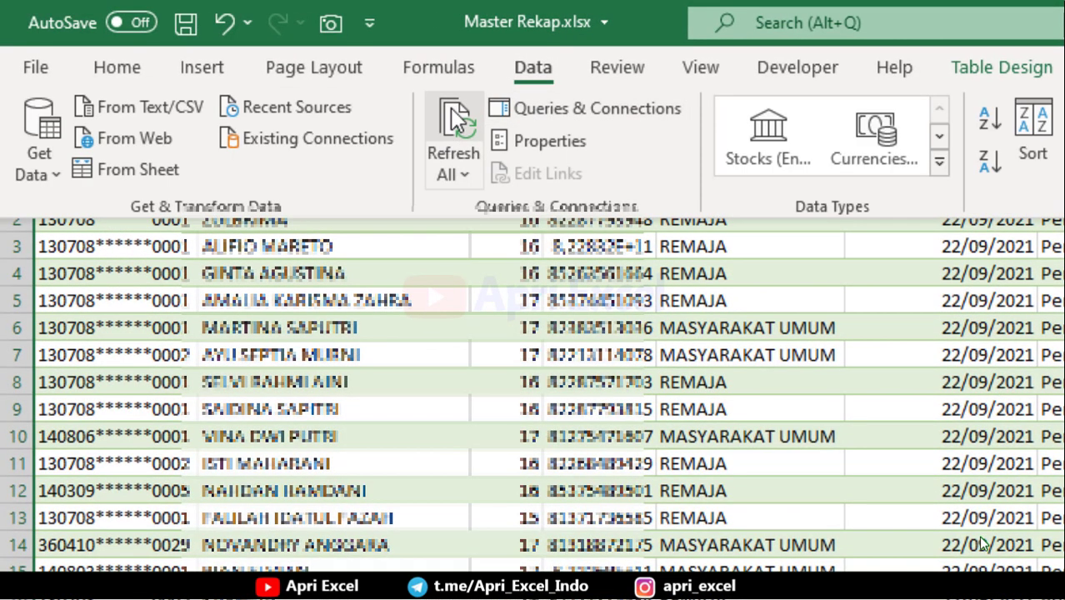
left_click(450, 107)
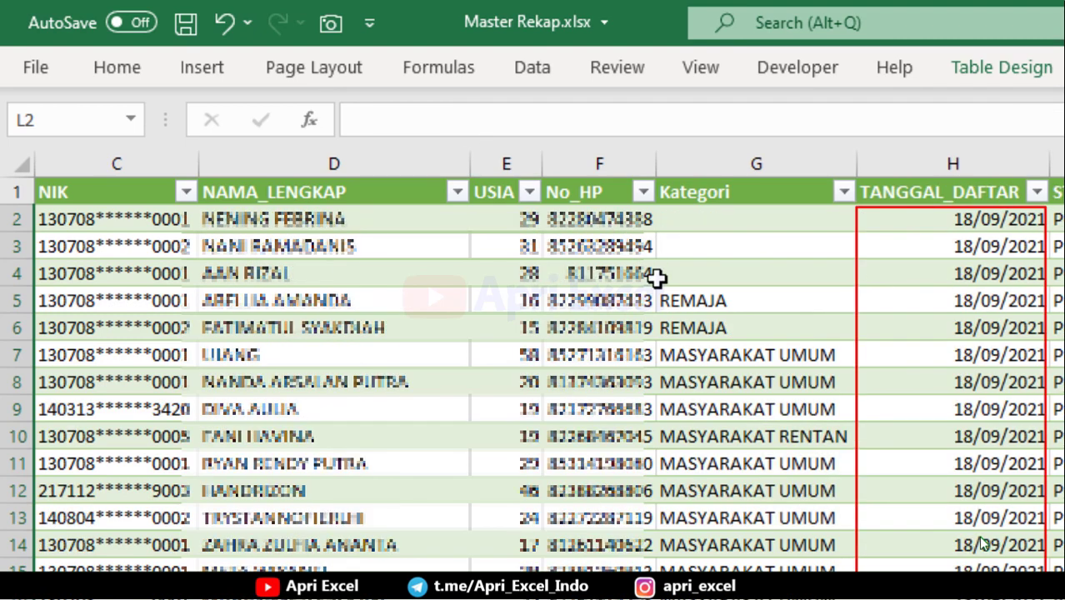
left_click(979, 212)
scroll(979, 388, "down", 3)
scroll(977, 425, "down", 7)
scroll(977, 426, "down", 2)
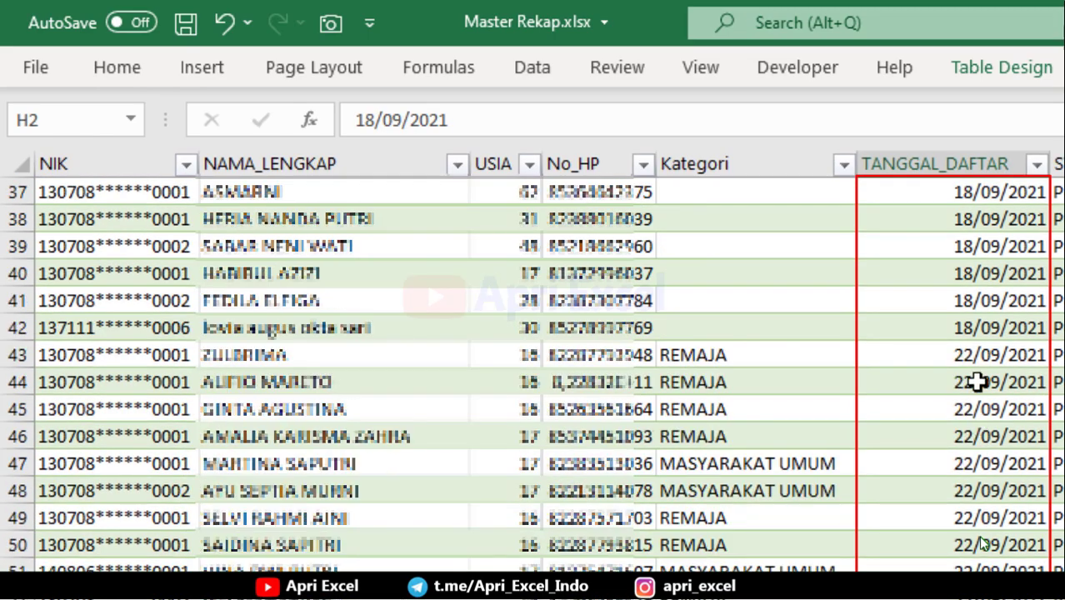
left_click_drag(963, 300, 961, 440)
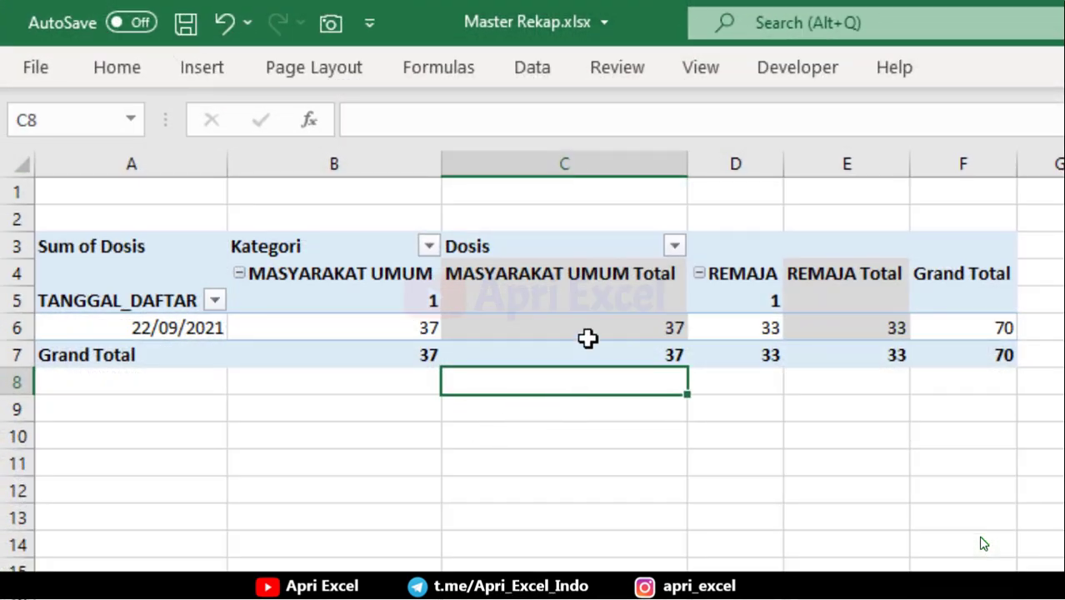
- Refresh the pivot and review its new 18/09/2021 row and MASYARAKAT UMUM, REMAJA dose columns
left_click(530, 70)
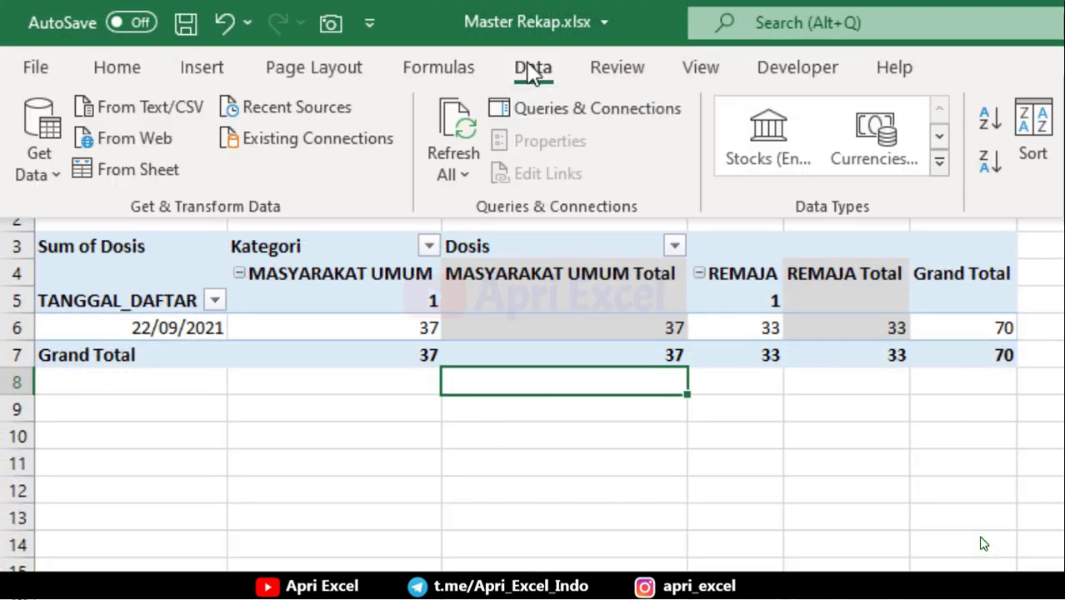
left_click(442, 137)
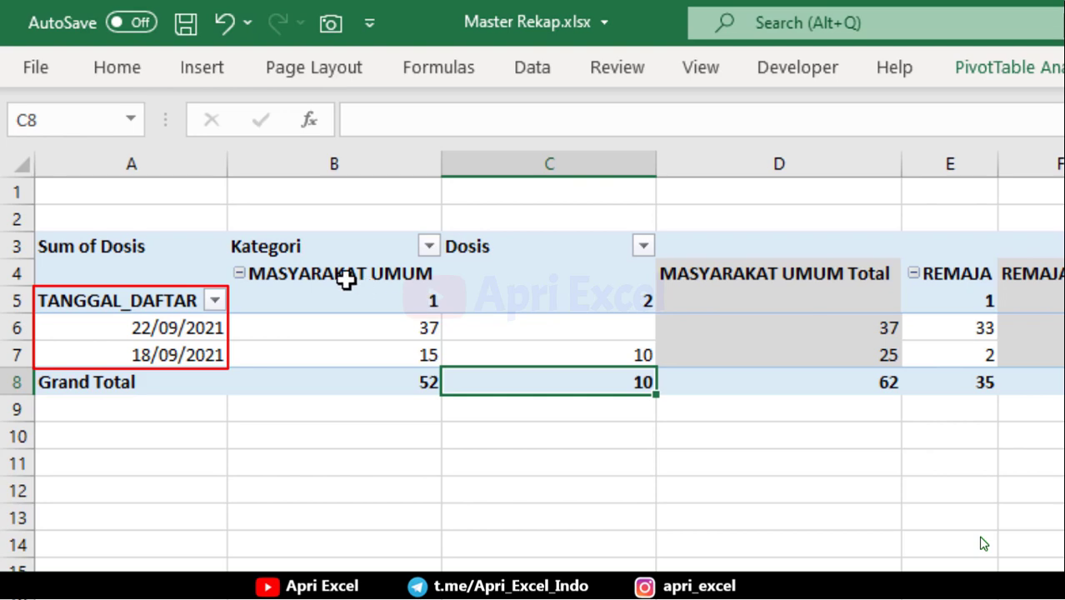
left_click(388, 275)
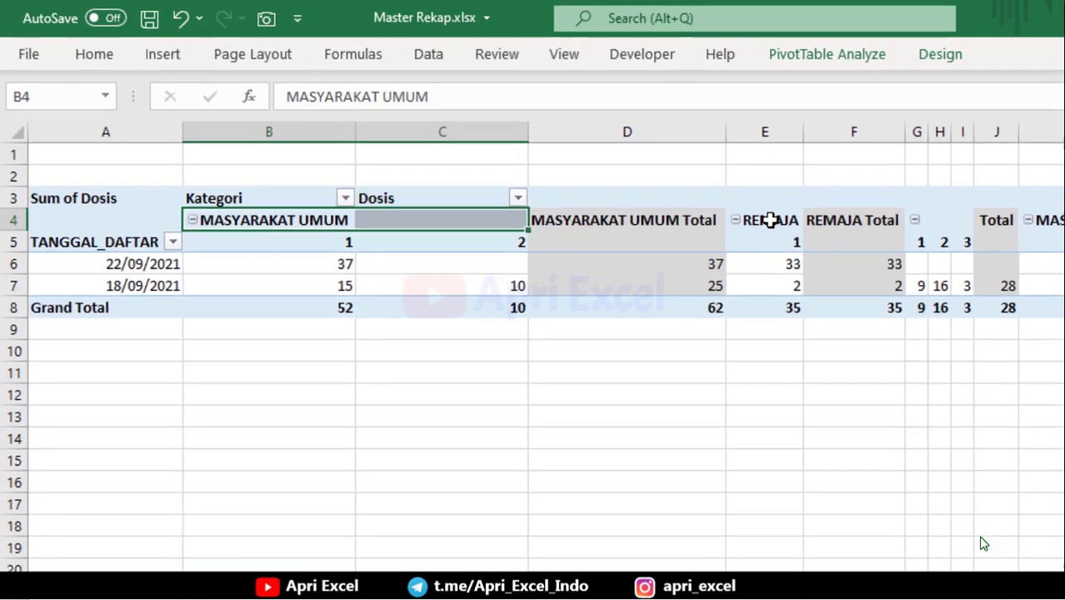
left_click(771, 221)
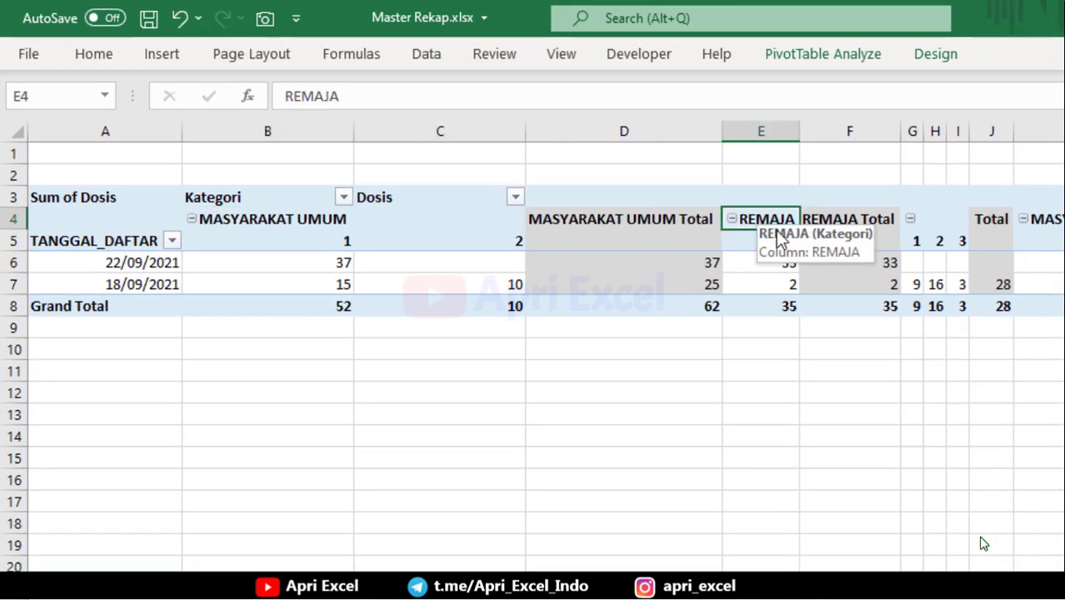
left_click(917, 241)
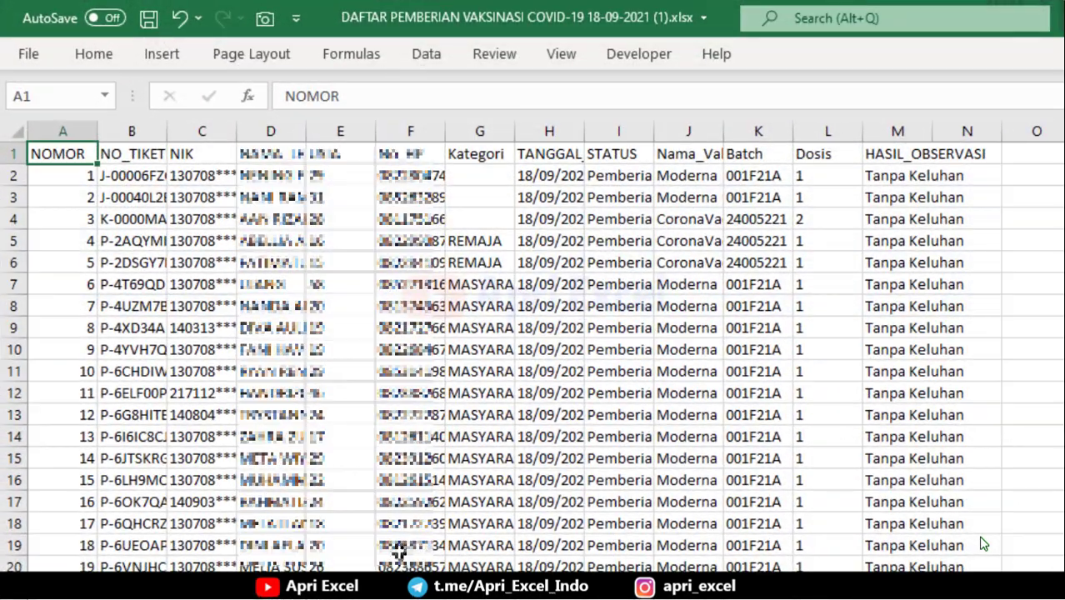
double_click(517, 137)
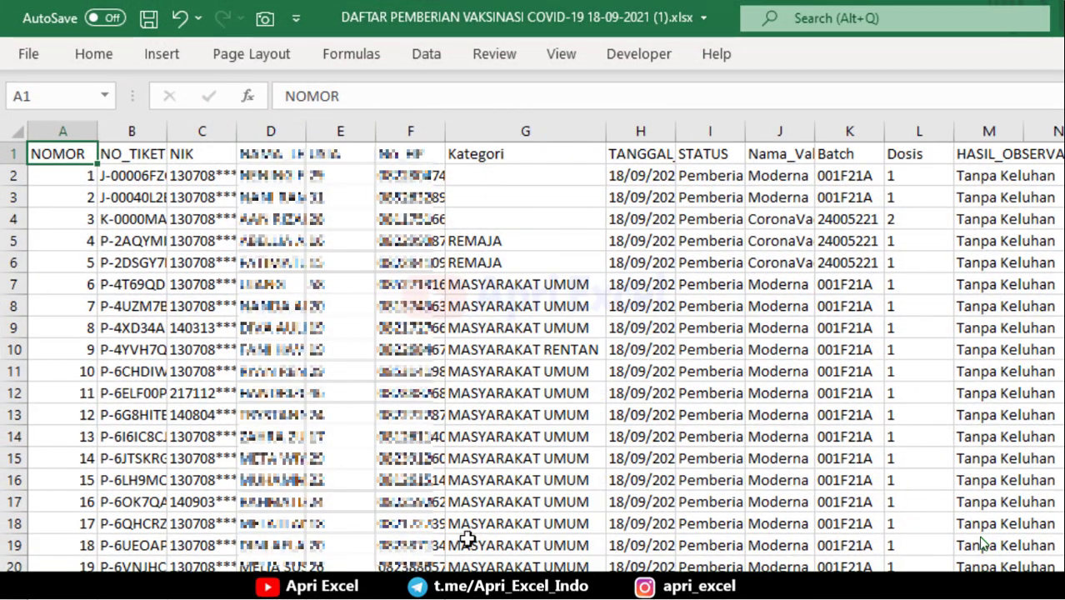
scroll(984, 544, "down", 3)
scroll(982, 543, "down", 2)
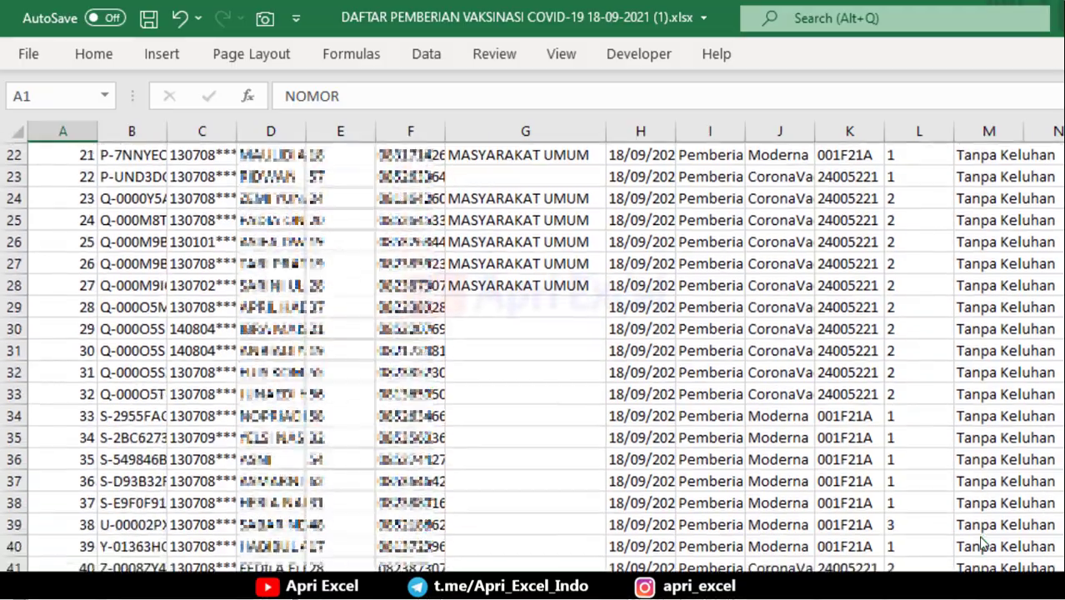
left_click(499, 523)
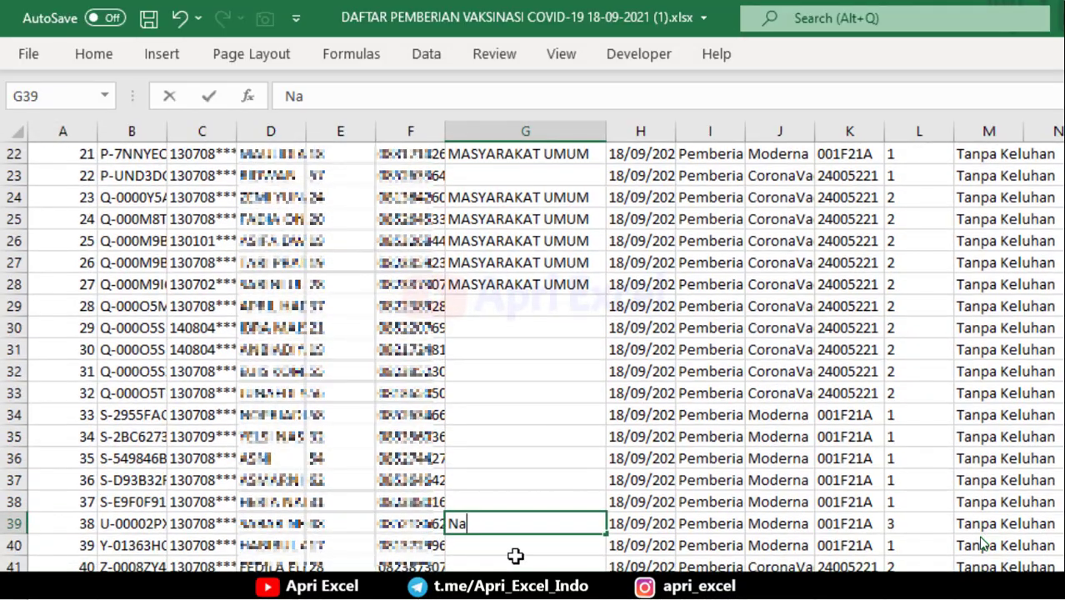
key("Return")
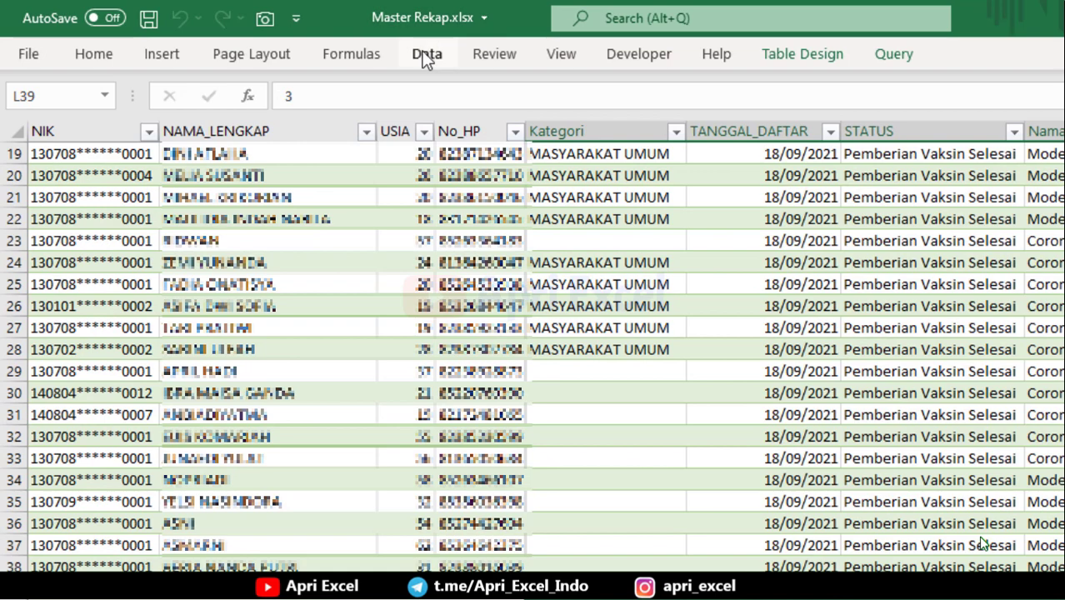
left_click(427, 62)
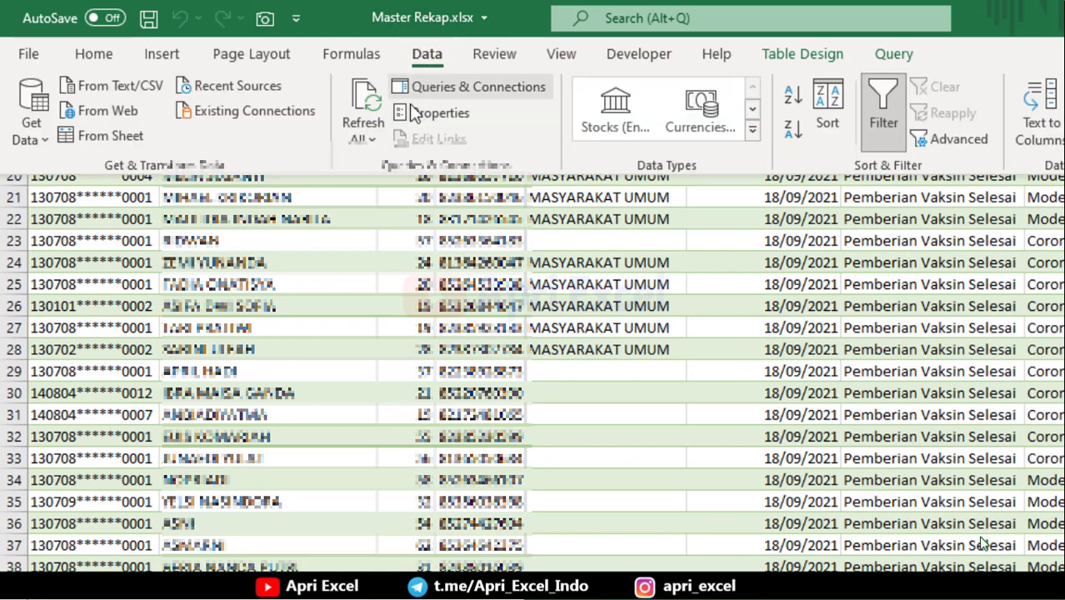
left_click(371, 107)
key("Delete")
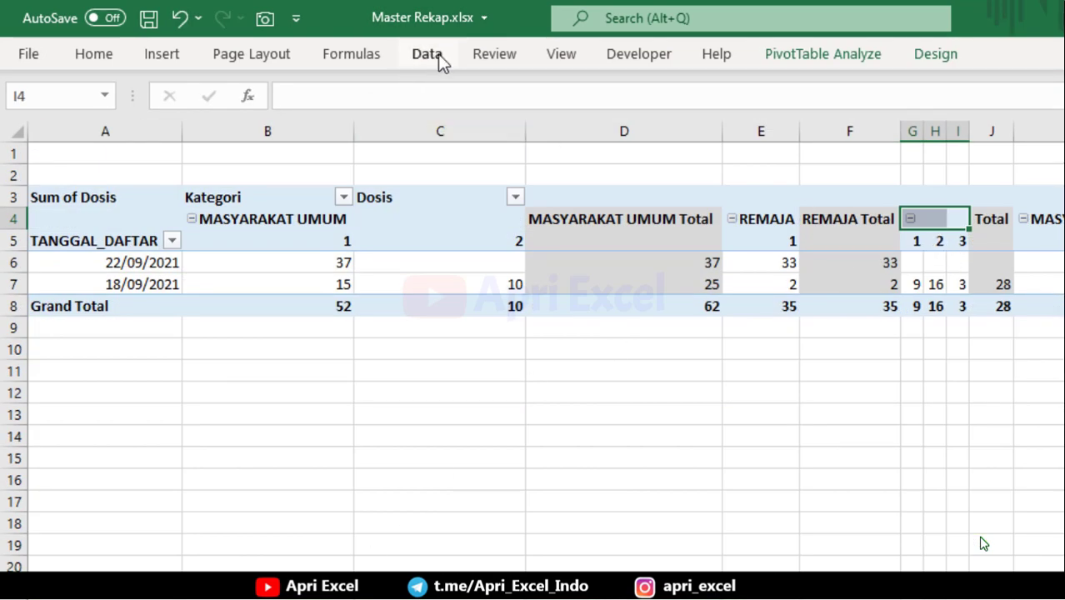
left_click(438, 53)
left_click(358, 98)
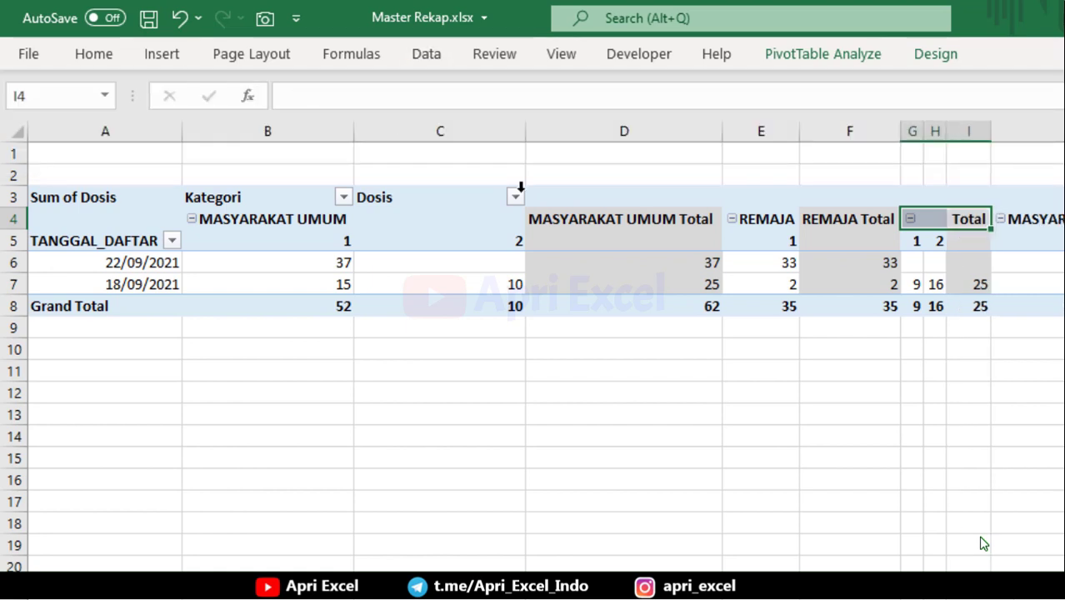
left_click(939, 243)
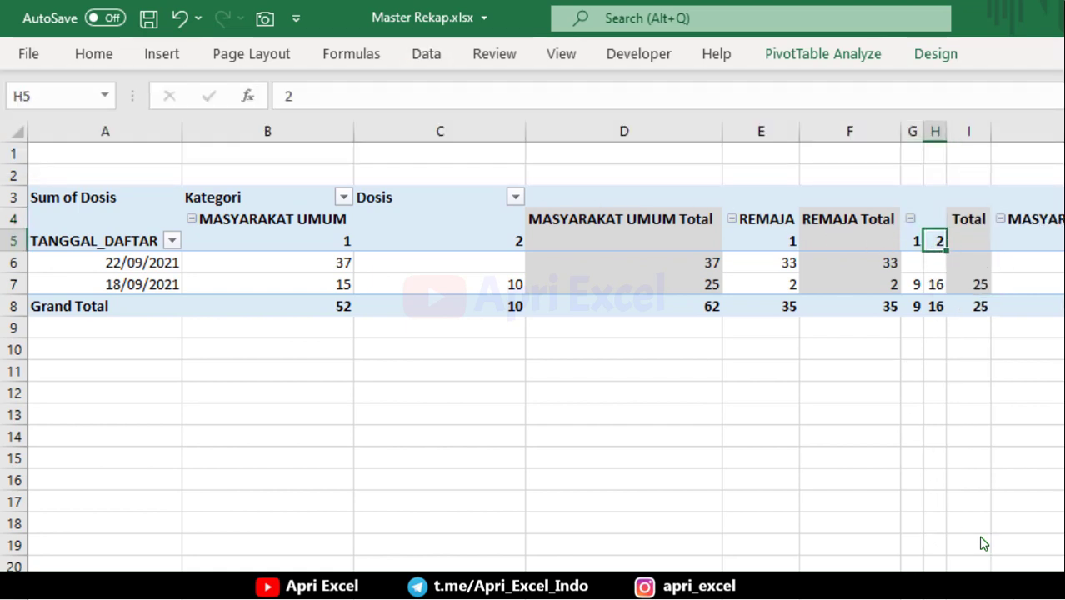
scroll(983, 543, "right", 2)
scroll(984, 544, "right", 2)
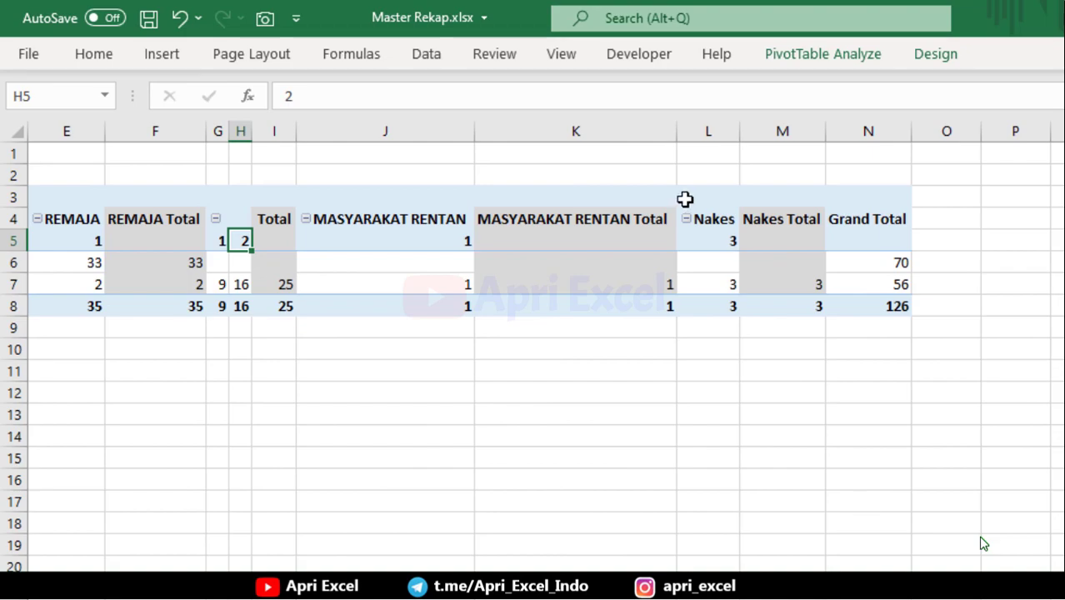
left_click_drag(708, 218, 716, 299)
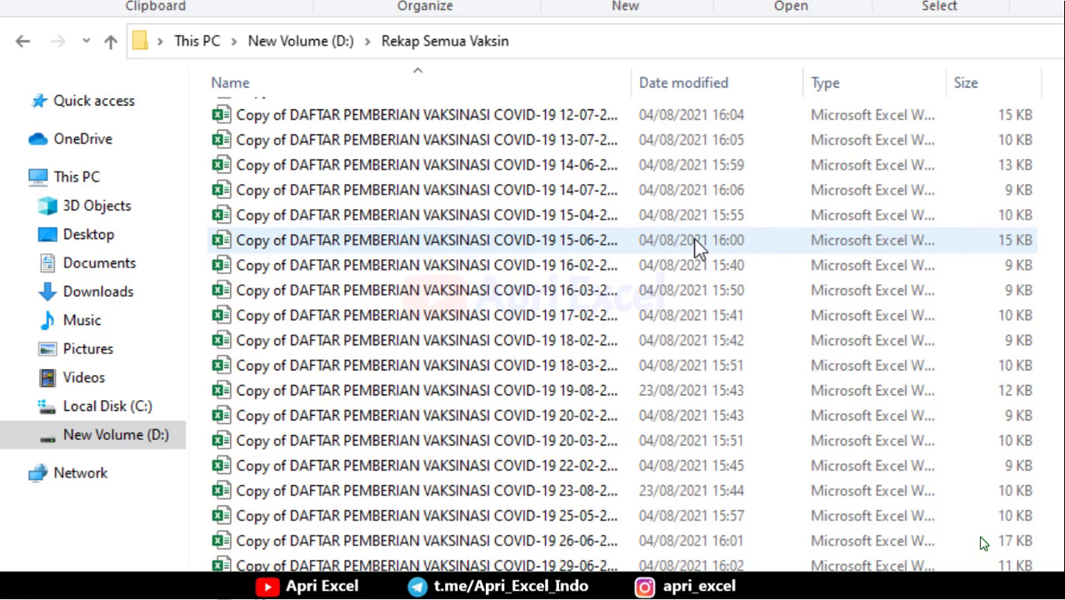
- Scroll up through the copied vaccination files in the Rekap Semua Vaksin folder
scroll(697, 248, "up", 2)
scroll(695, 250, "up", 5)
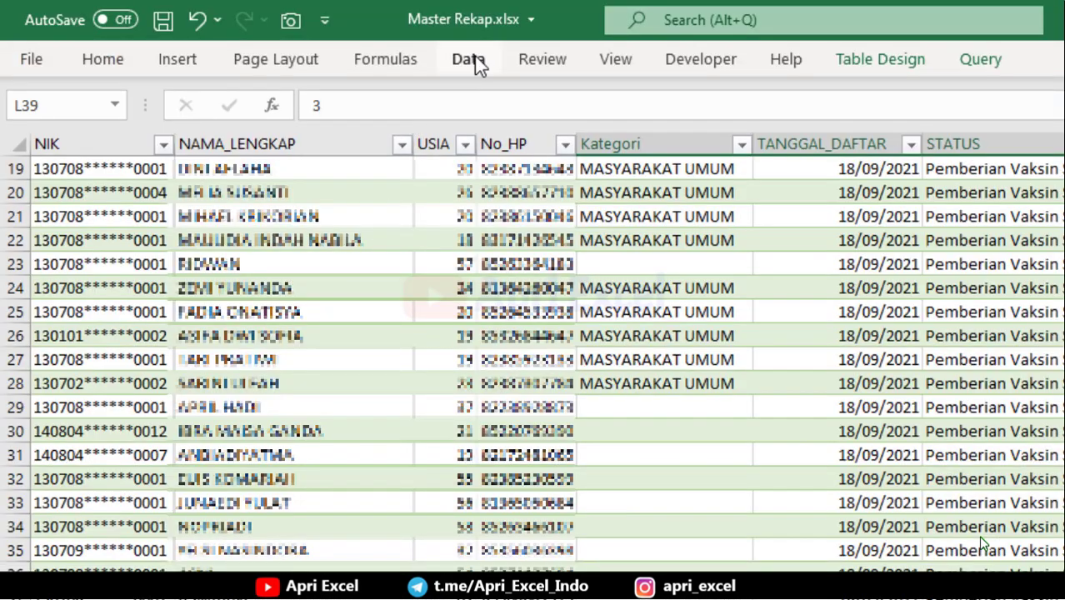
- Refresh All twice to update the query table and then the pivot, scrolling back to column A
left_click(471, 61)
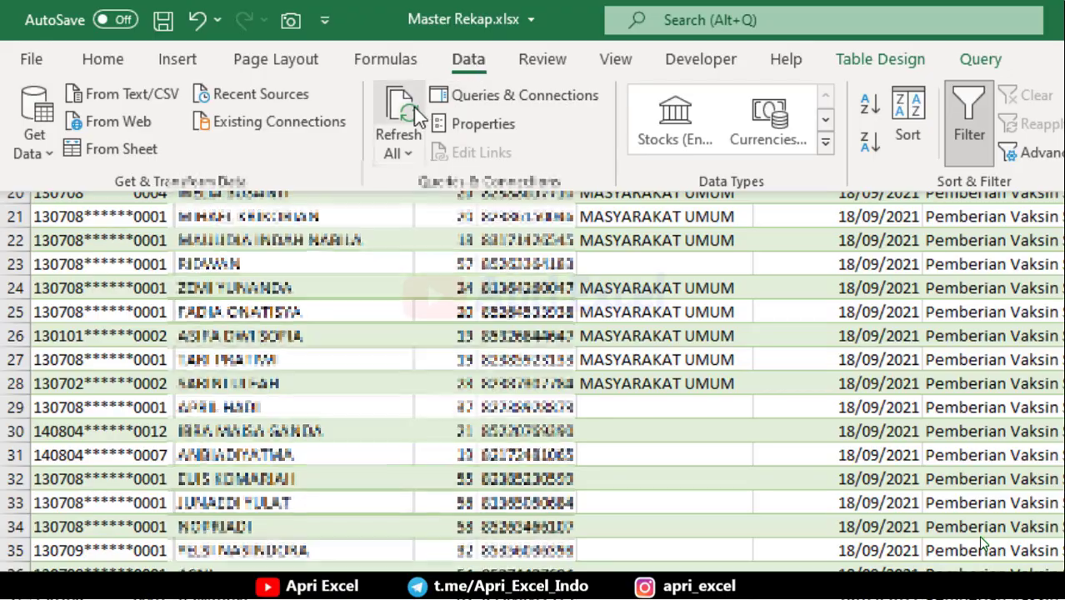
left_click(414, 107)
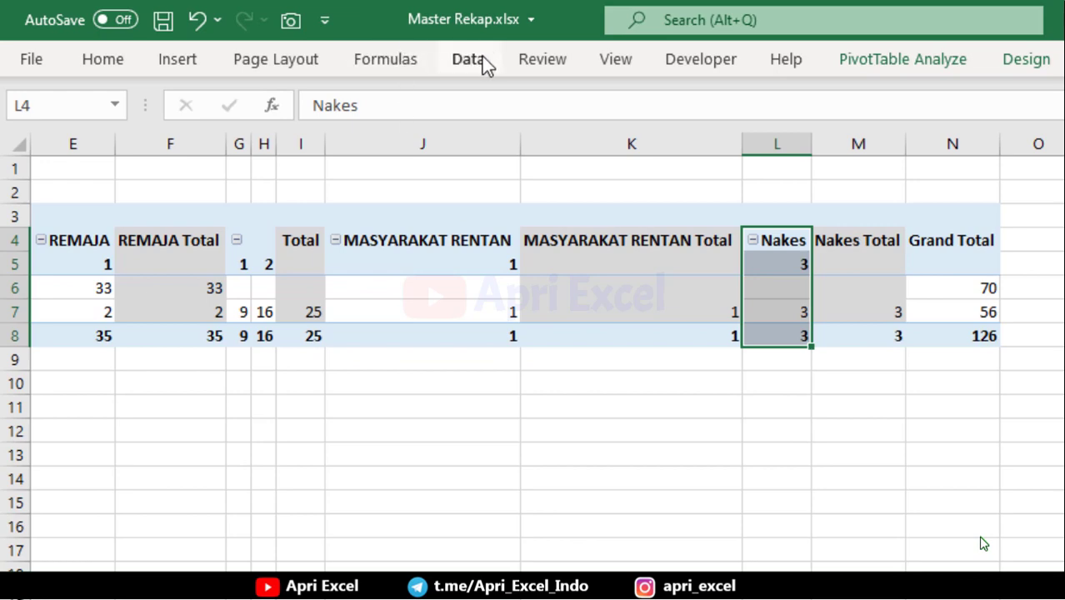
left_click(481, 55)
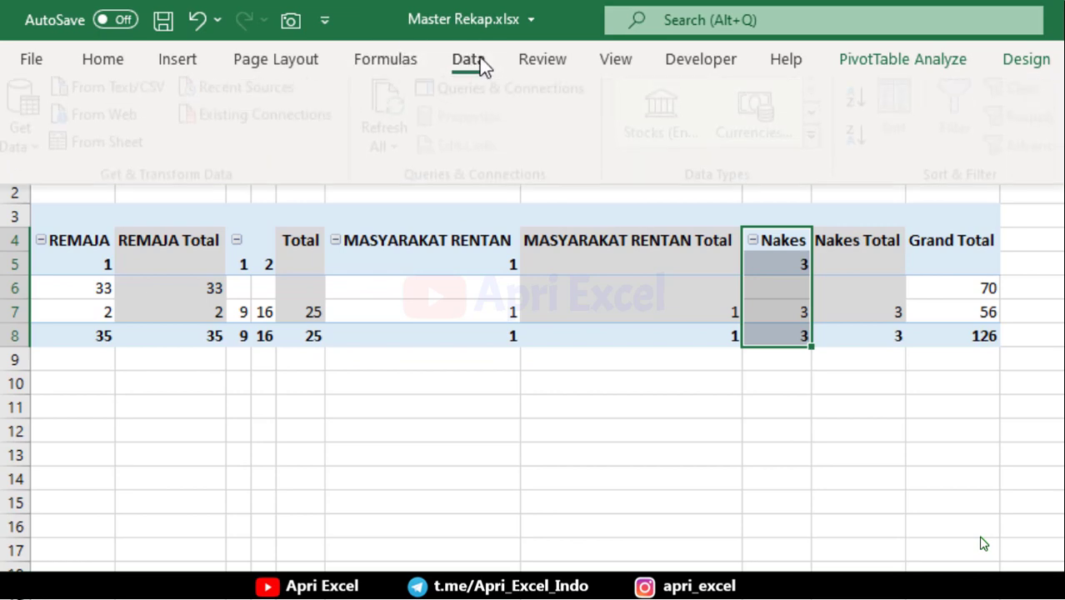
left_click(412, 112)
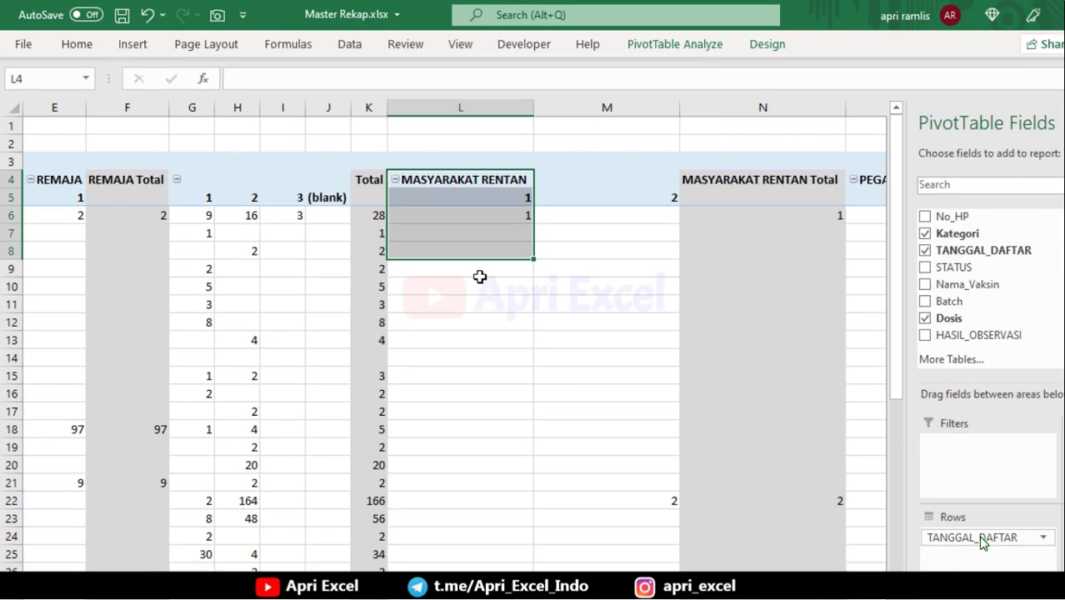
left_click(417, 250)
left_click_drag(583, 548, 479, 548)
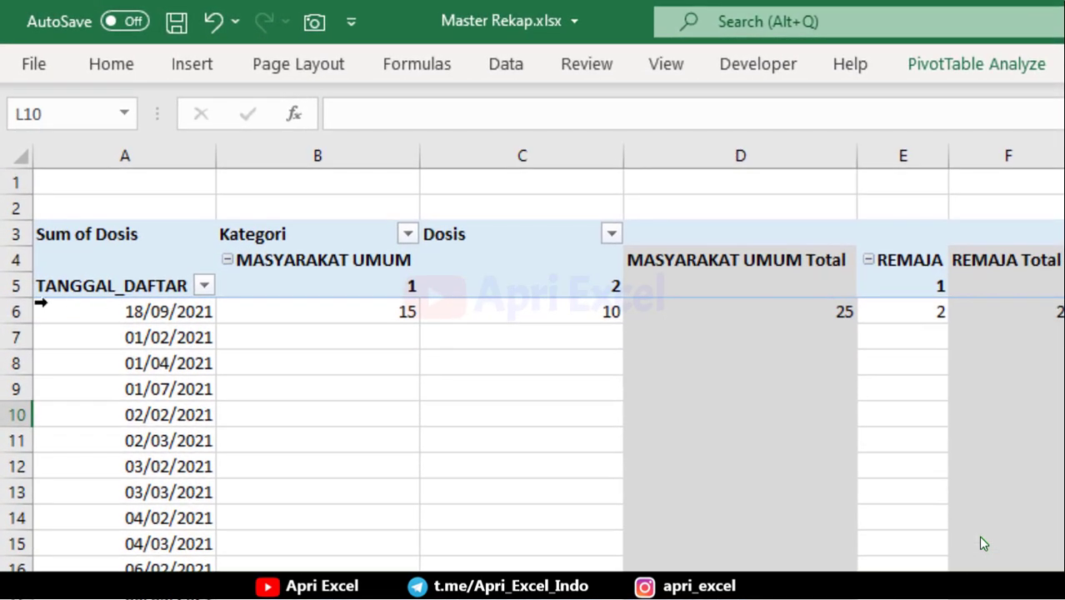
- Sort the pivot's TANGGAL_DAFTAR dates oldest to newest
left_click(204, 286)
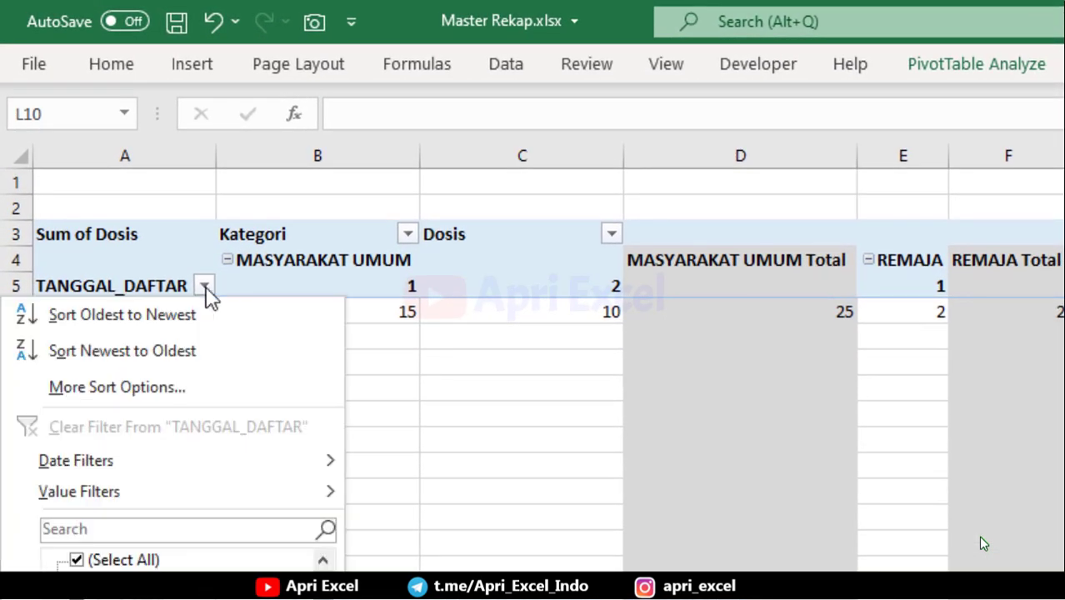
left_click(129, 313)
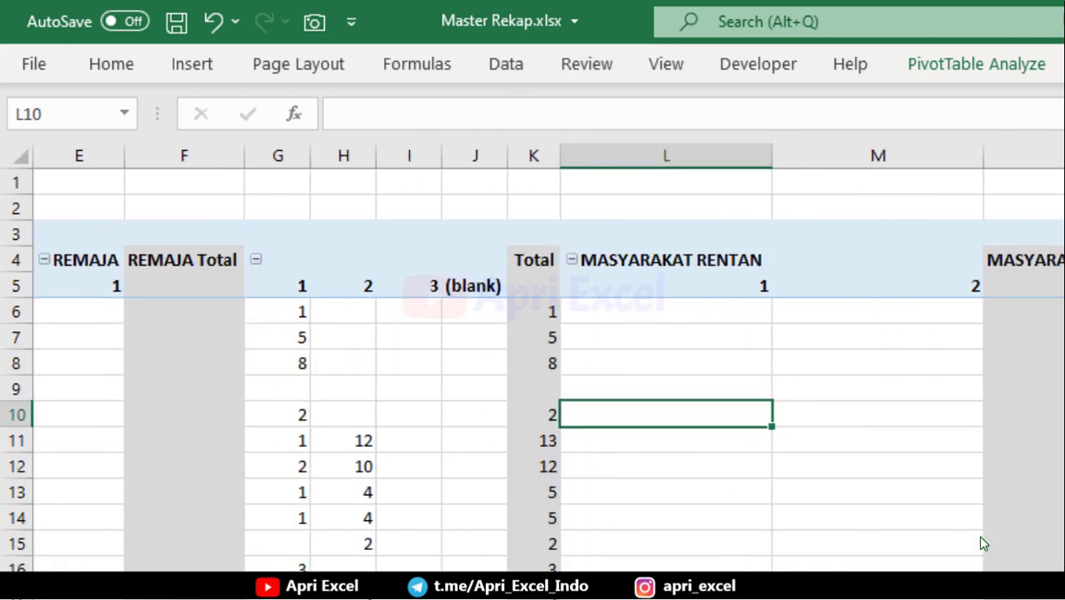
scroll(984, 543, "left", 3)
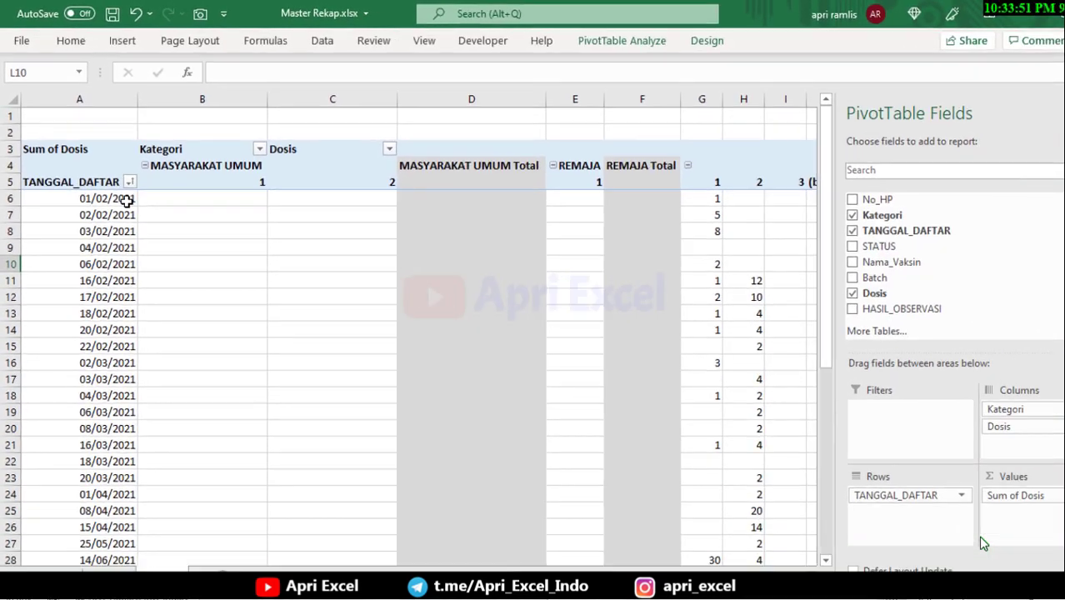
left_click(121, 190)
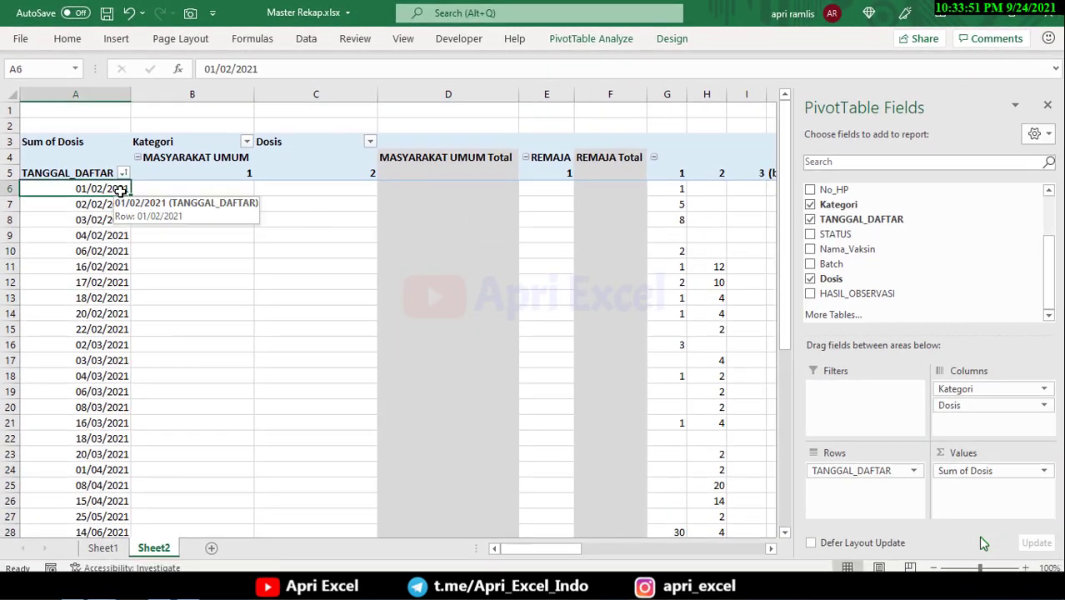
- Give columns B through AA a narrower uniform width
mouse_move(191, 93)
left_mouse_down()
mouse_move(735, 93)
mouse_move(682, 93)
left_mouse_up()
left_click(204, 231)
key("Up")
key("Left")
key("Left")
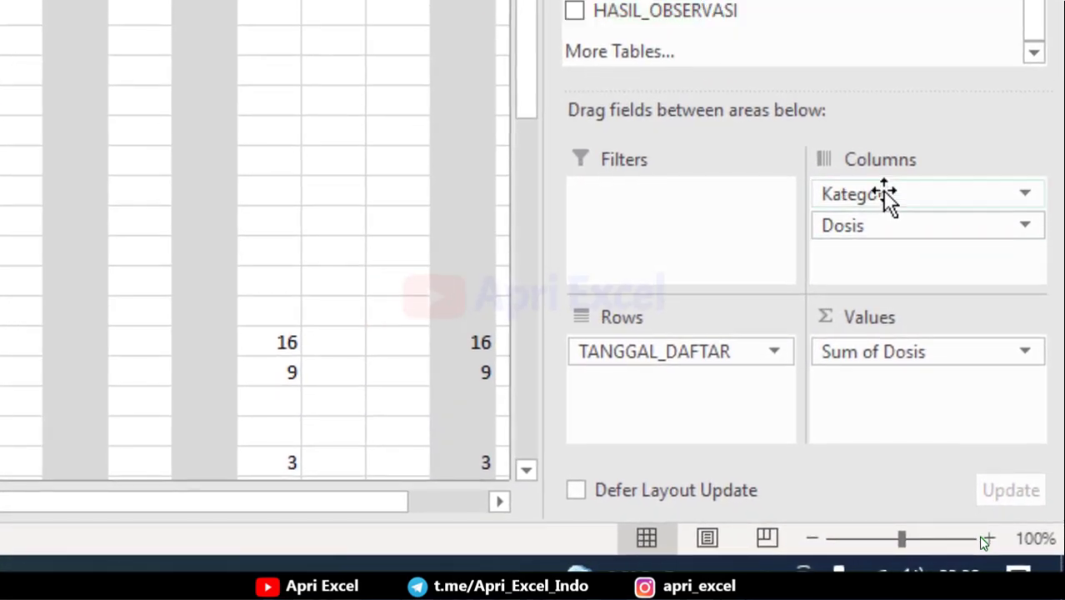
- Move Kategori into the pivot's Filters and filter it to MASYARAKAT UMUM
left_click_drag(886, 192, 656, 190)
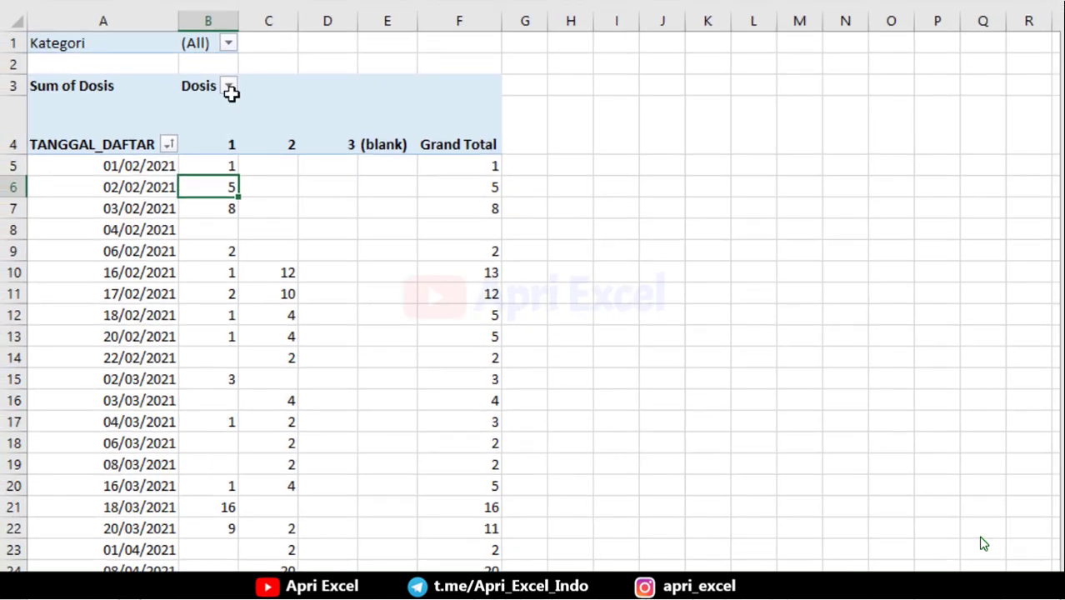
left_click(227, 43)
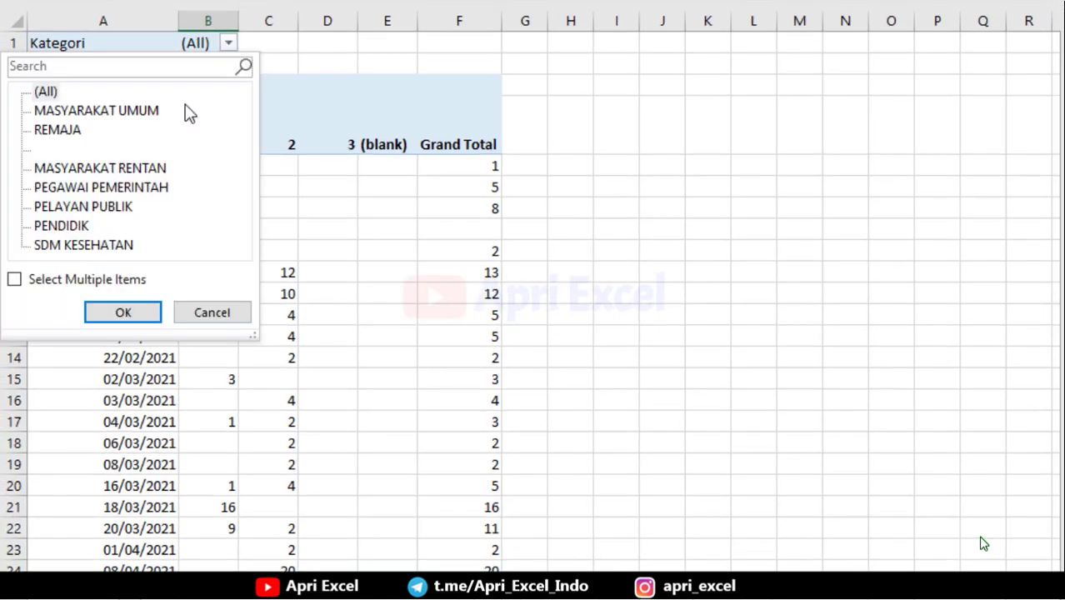
left_click(68, 113)
left_click(124, 311)
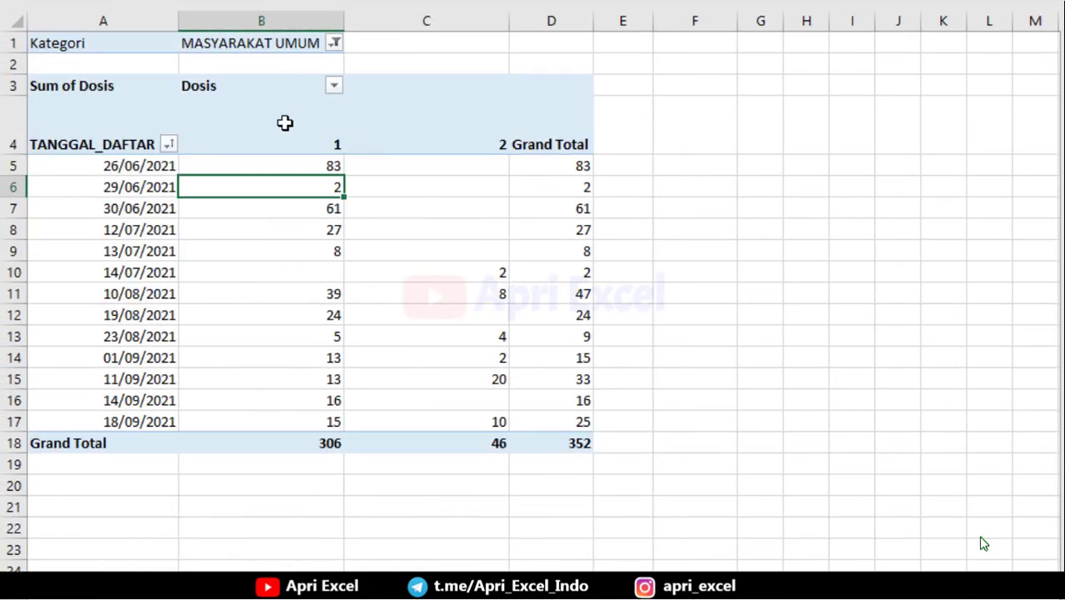
left_click(437, 143)
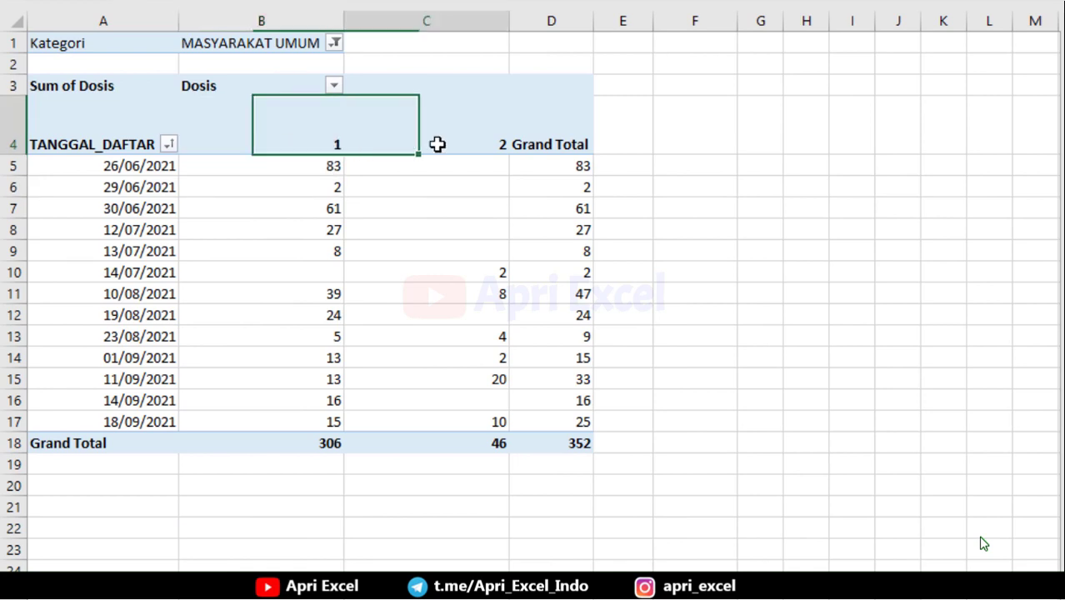
- Switch the Kategori filter to REMAJA, then PELAYAN PUBLIK, then SDM KESEHATAN
left_click(334, 42)
left_click(143, 131)
left_click(216, 313)
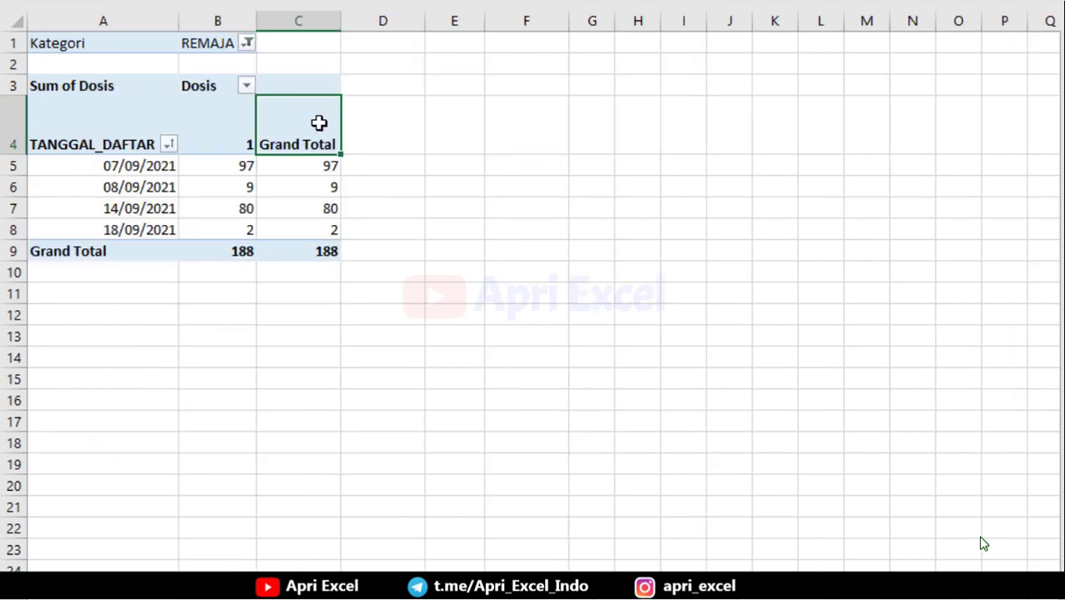
left_click(247, 43)
left_click(88, 205)
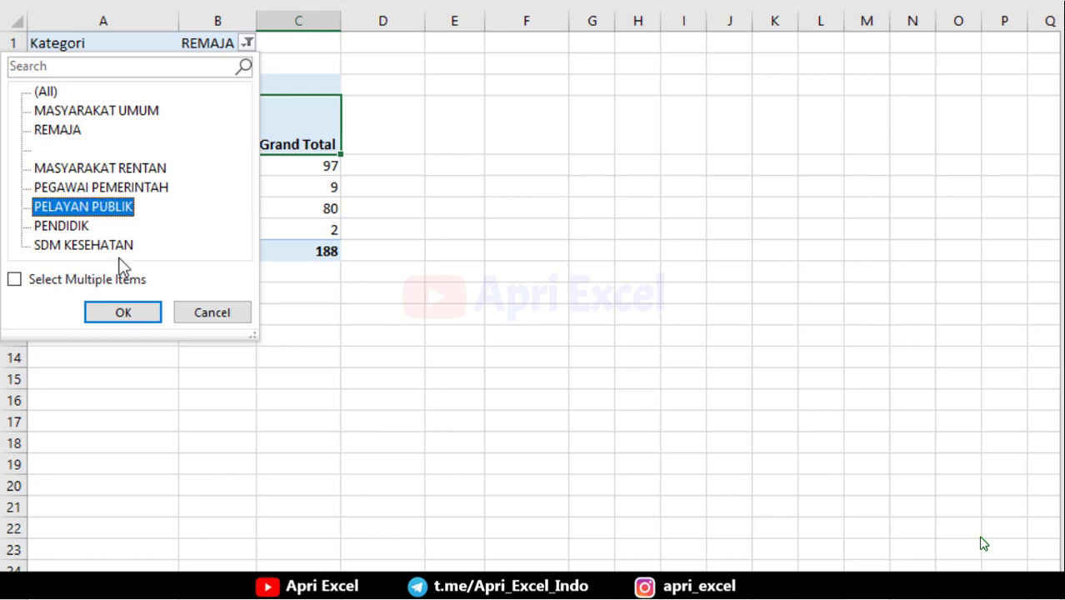
left_click(122, 309)
left_click(303, 42)
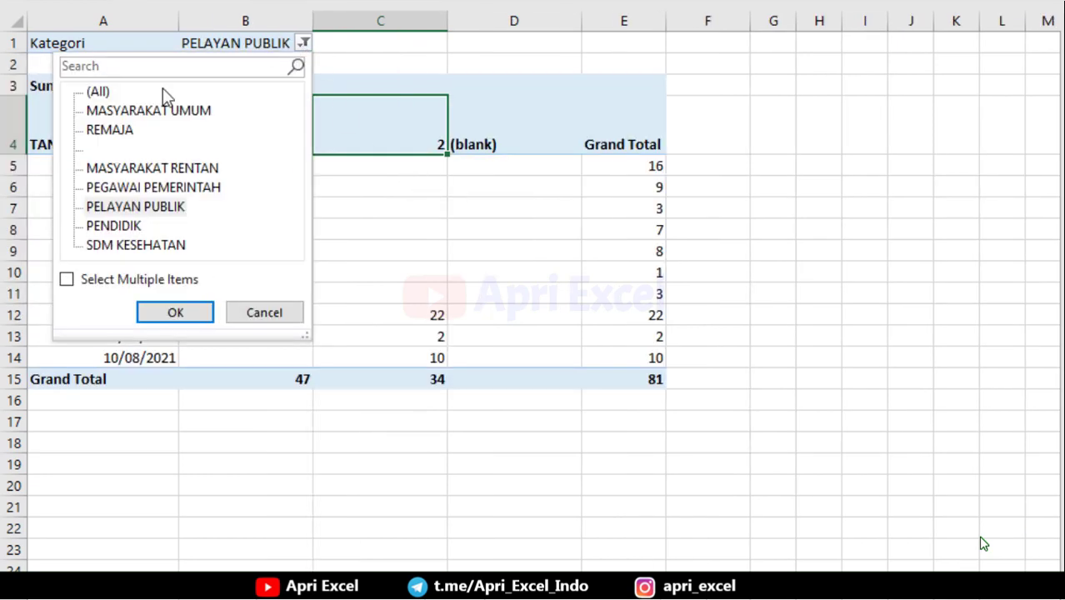
left_click(136, 245)
left_click(175, 312)
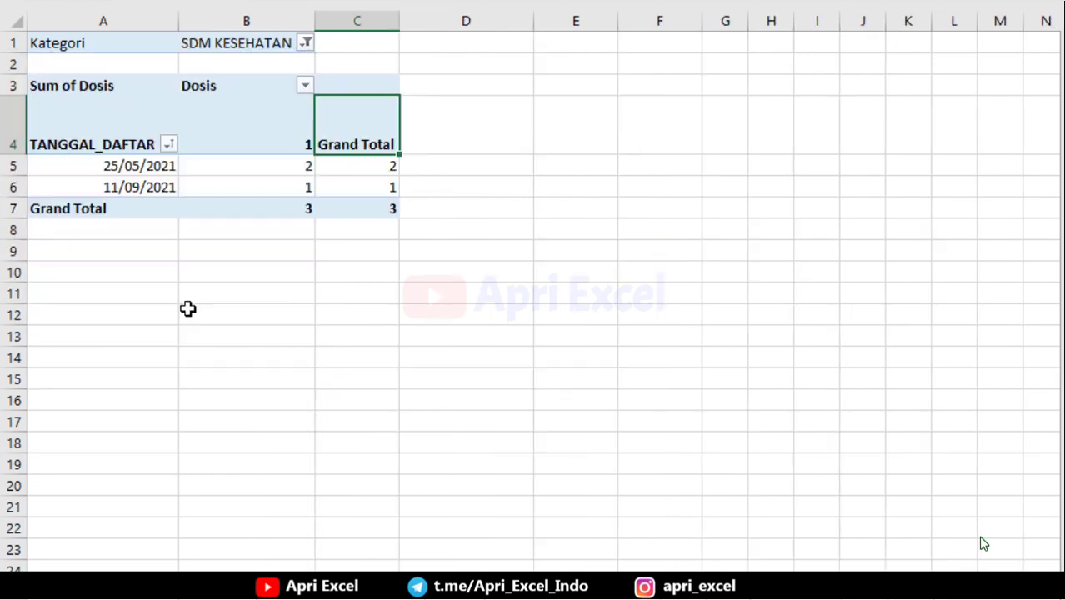
key("Left")
key("Down")
key("Down")
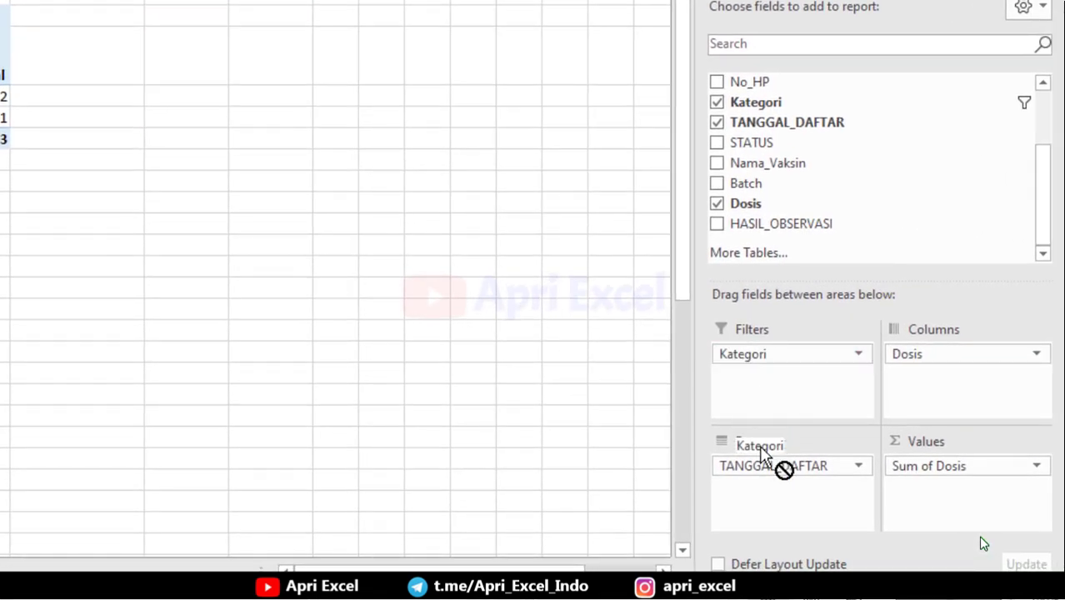
- Drag Kategori from Filters into Rows and remove TANGGAL_DAFTAR, giving a 1243-dose total
mouse_move(761, 356)
left_mouse_down()
mouse_move(775, 472)
mouse_move(621, 445)
left_mouse_up()
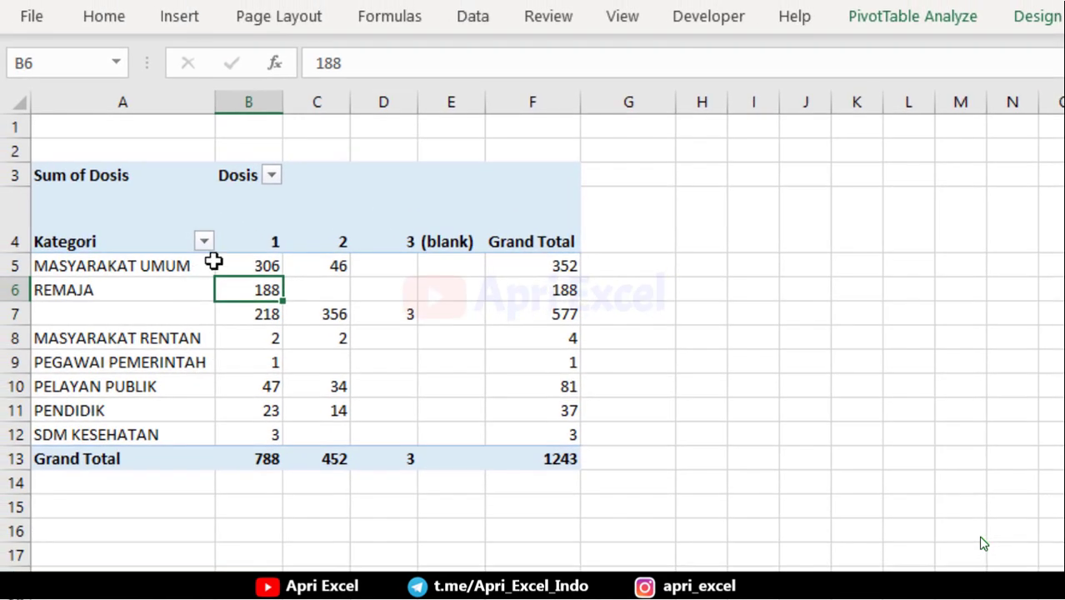
left_click_drag(284, 226, 420, 445)
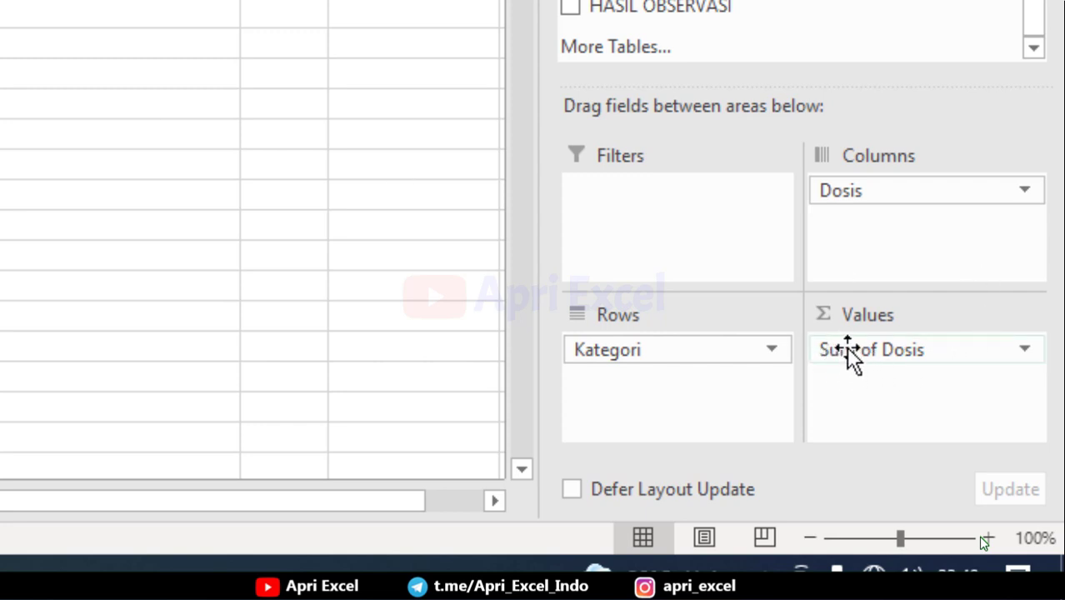
- Summarize Dosis by Count instead of Sum (1015 total) and widen pivot columns C and D
left_click(1026, 352)
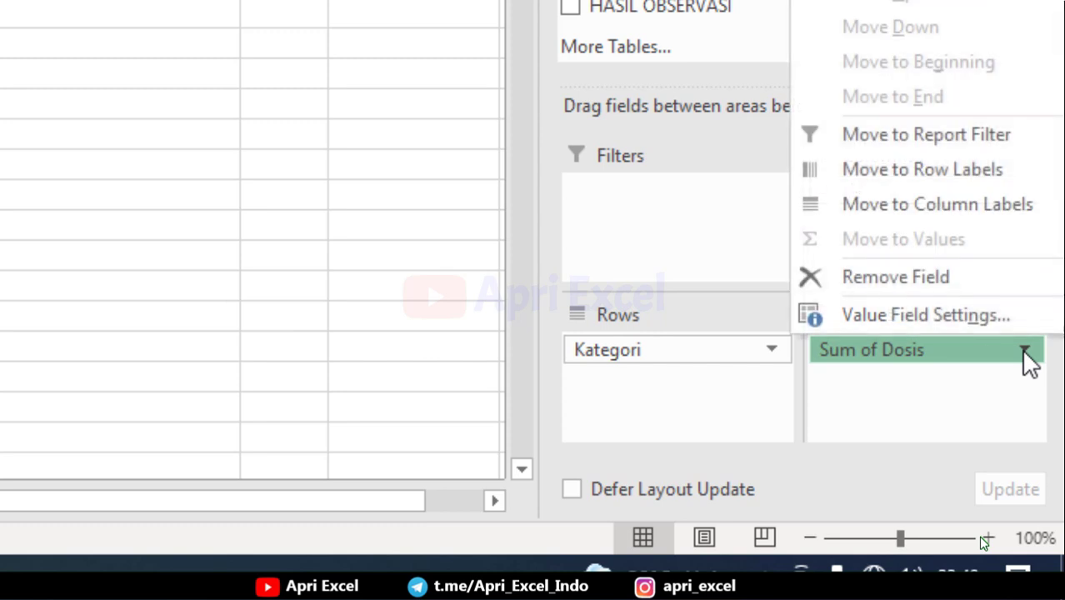
left_click(959, 317)
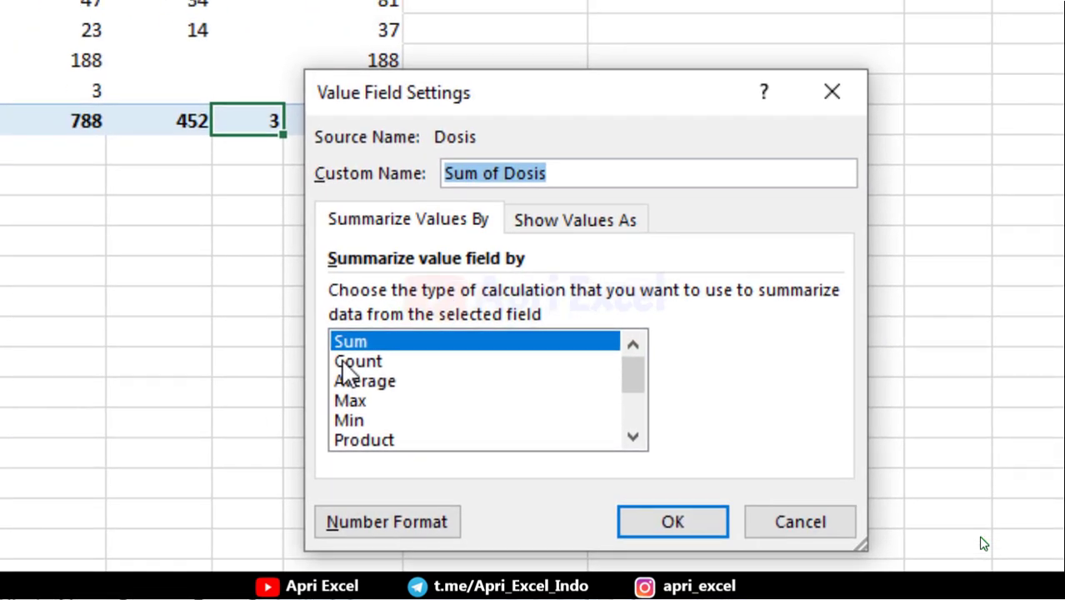
left_click(339, 360)
left_click(673, 522)
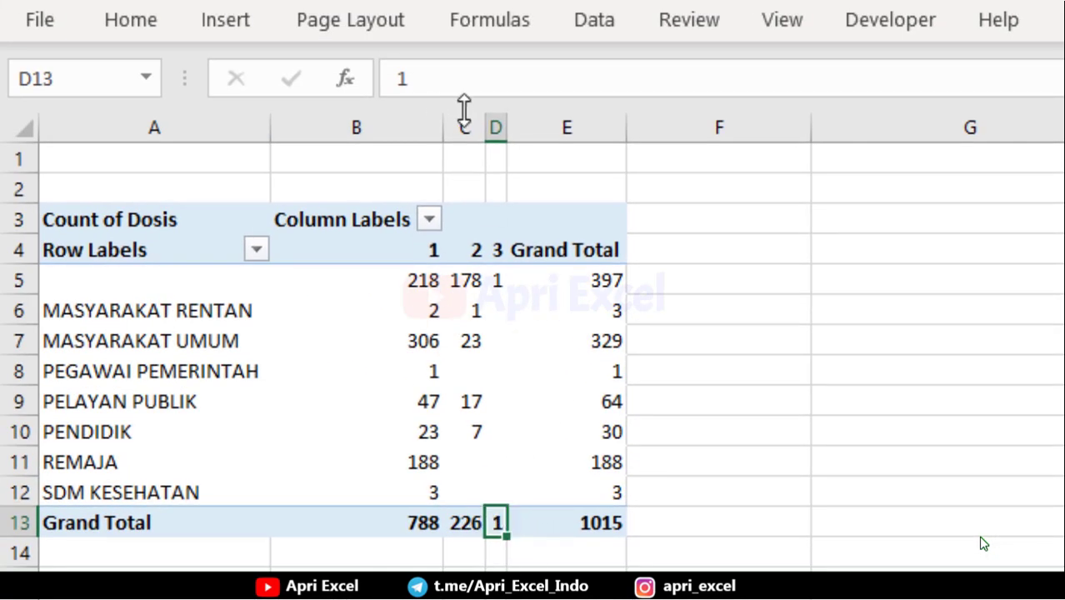
left_click_drag(467, 127, 571, 125)
left_click(542, 393)
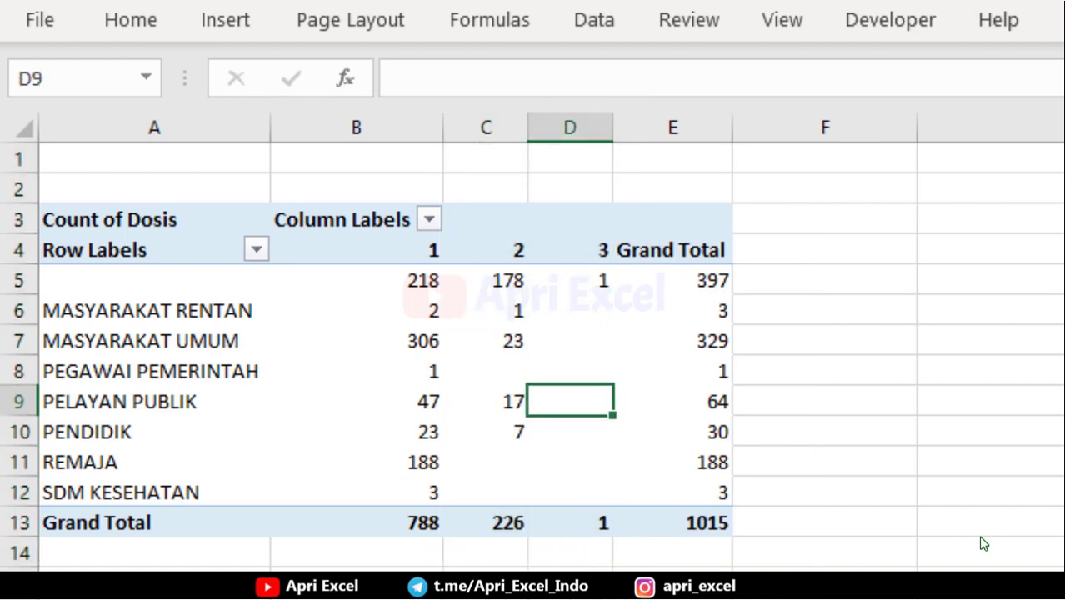